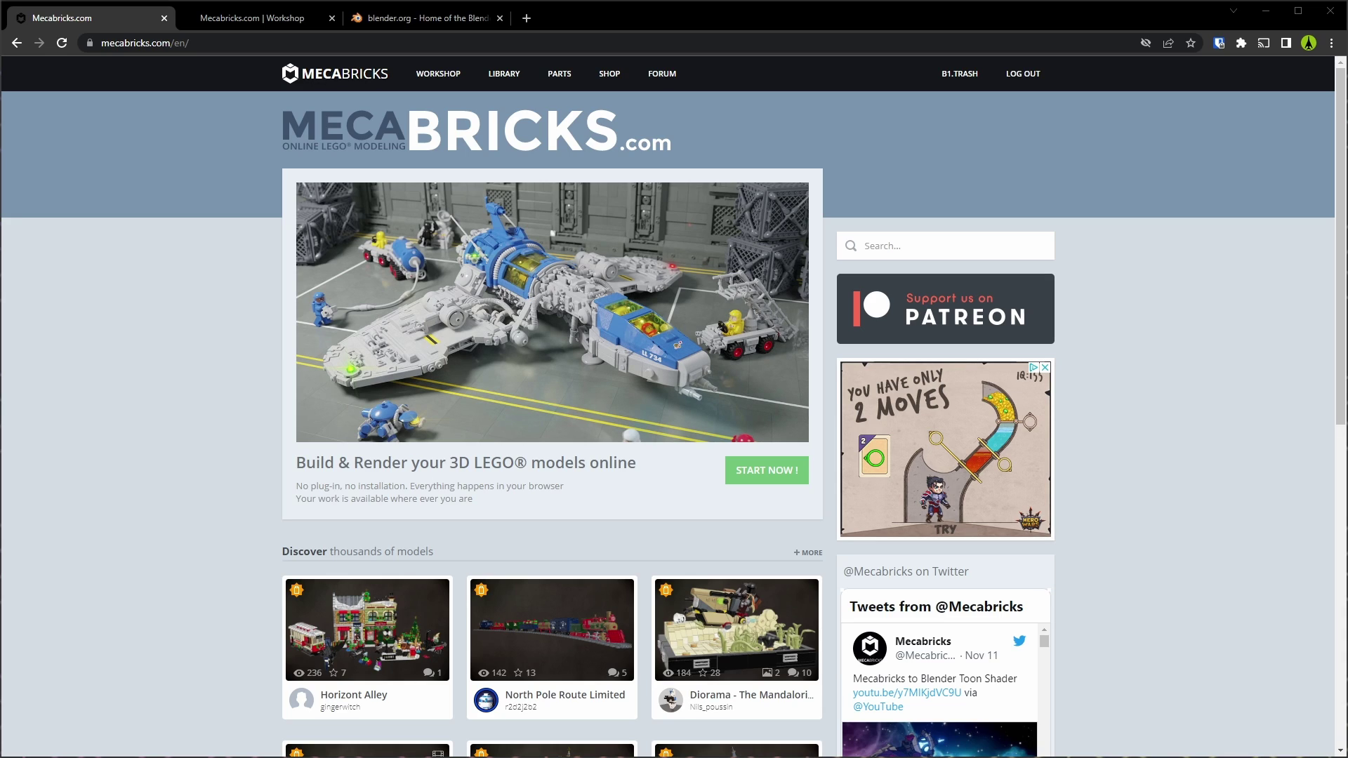
Step: Open the Mecabricks Shop, which lists Blender Lite ($0.00) and Blender Advanced ($25.00)
click(596, 85)
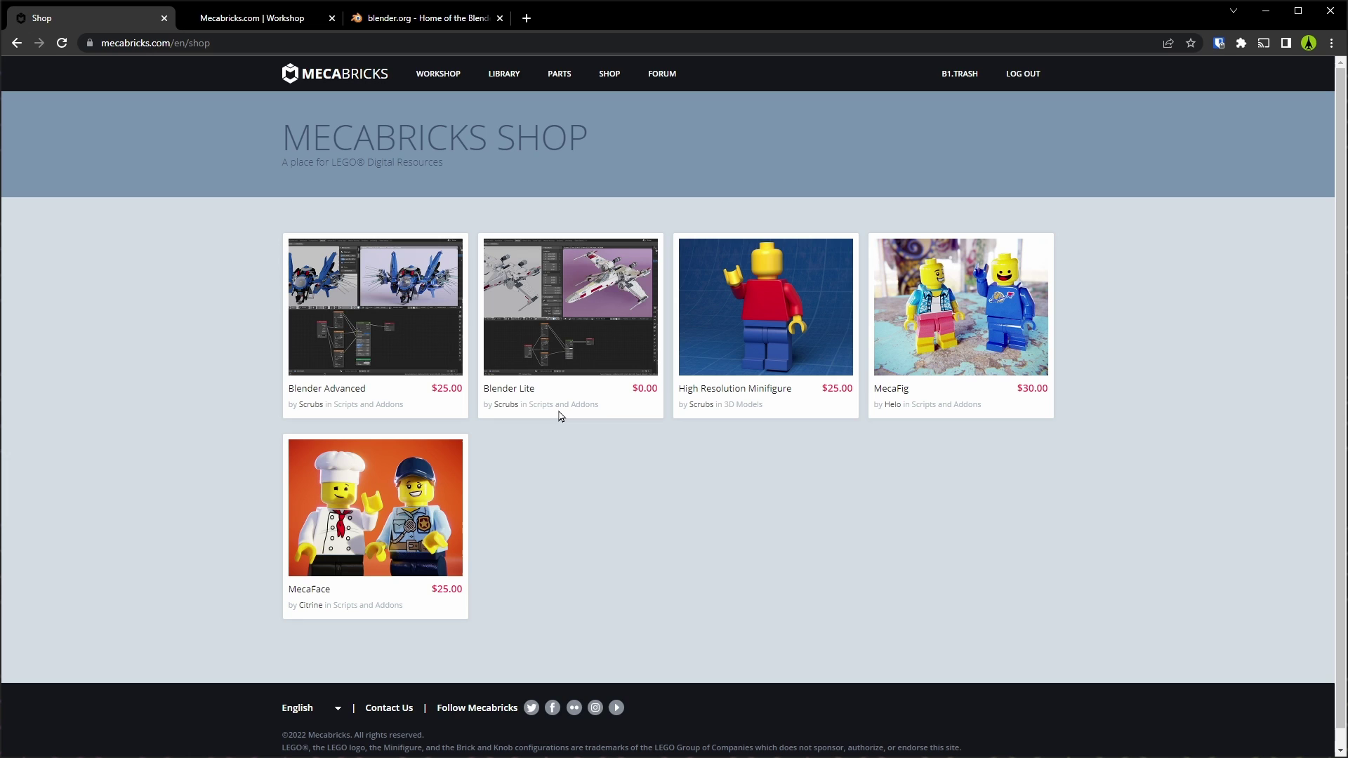
click(570, 358)
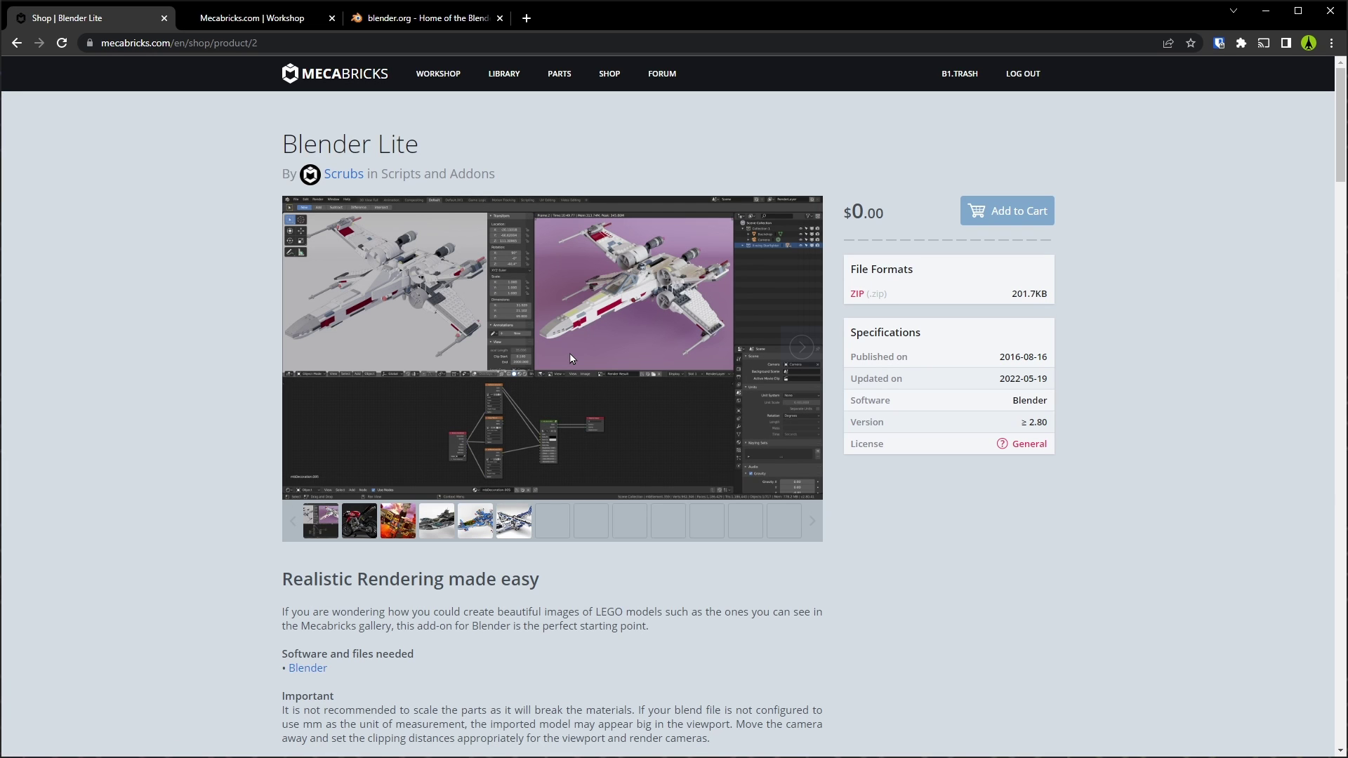
scroll(570, 358, down, 12)
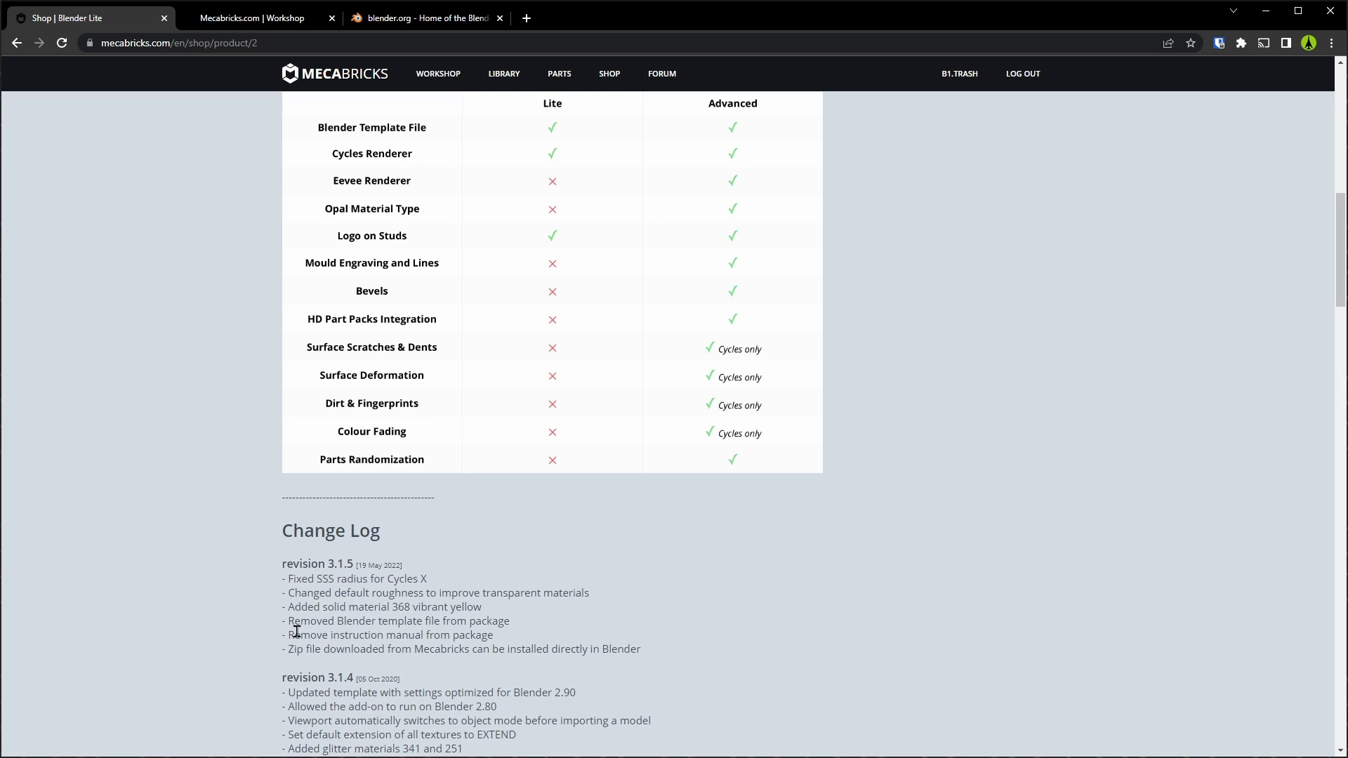
drag(282, 622, 518, 630)
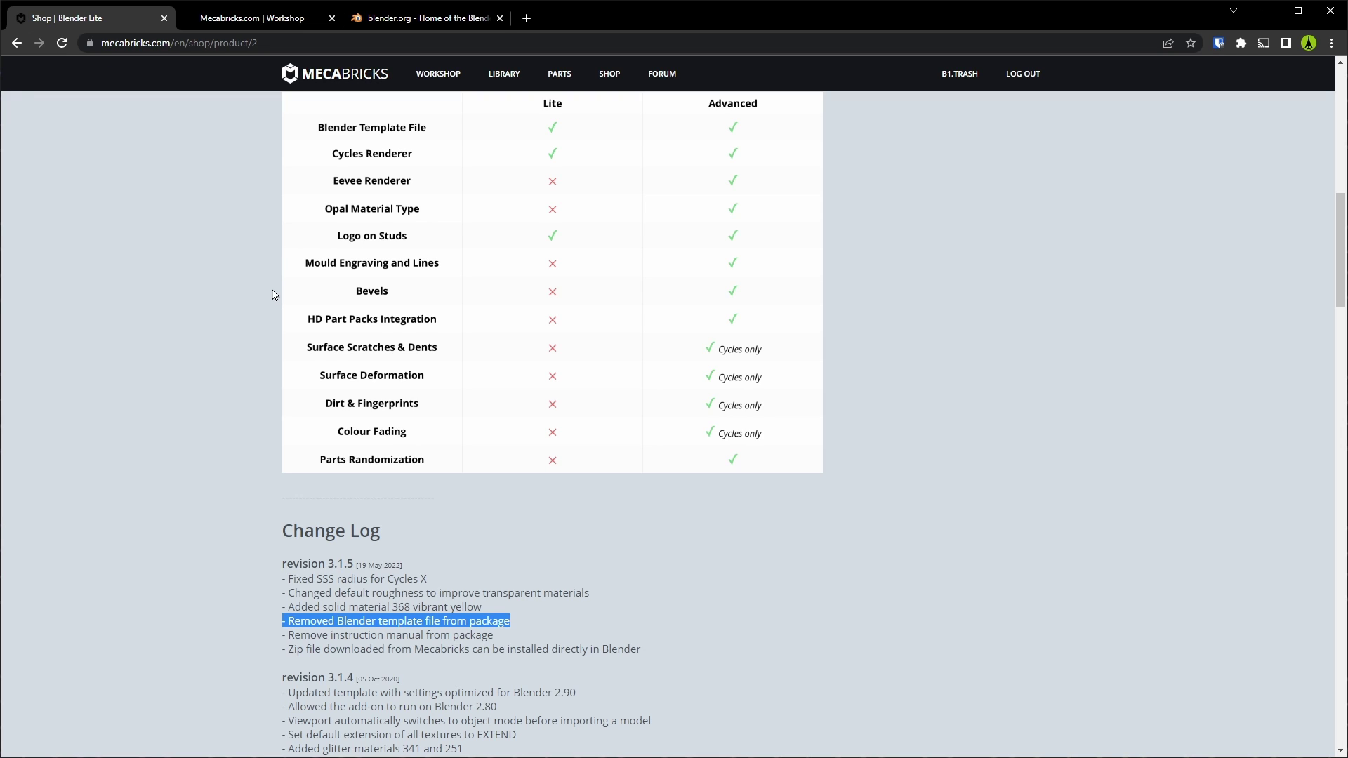
scroll(273, 295, up, 15)
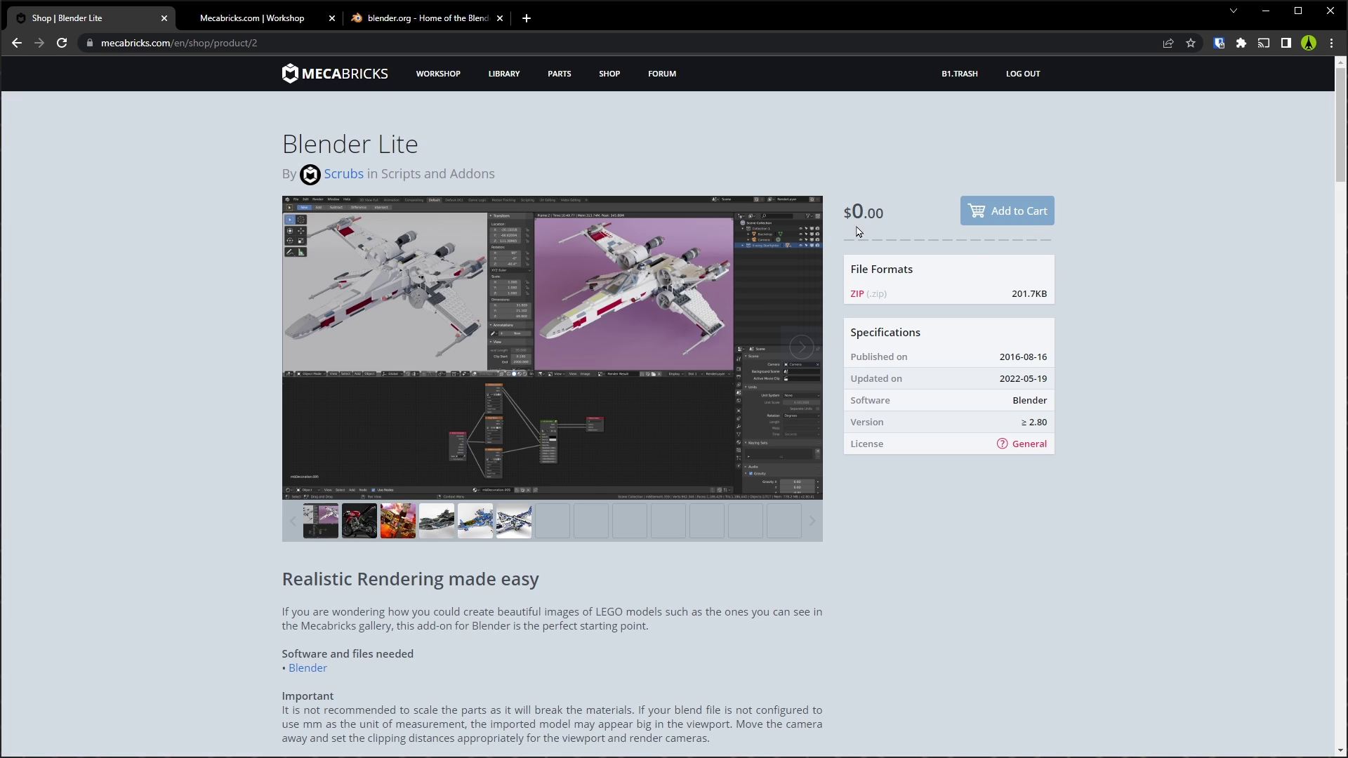
Step: Add the free Blender Lite add-on to the cart and check out
click(990, 216)
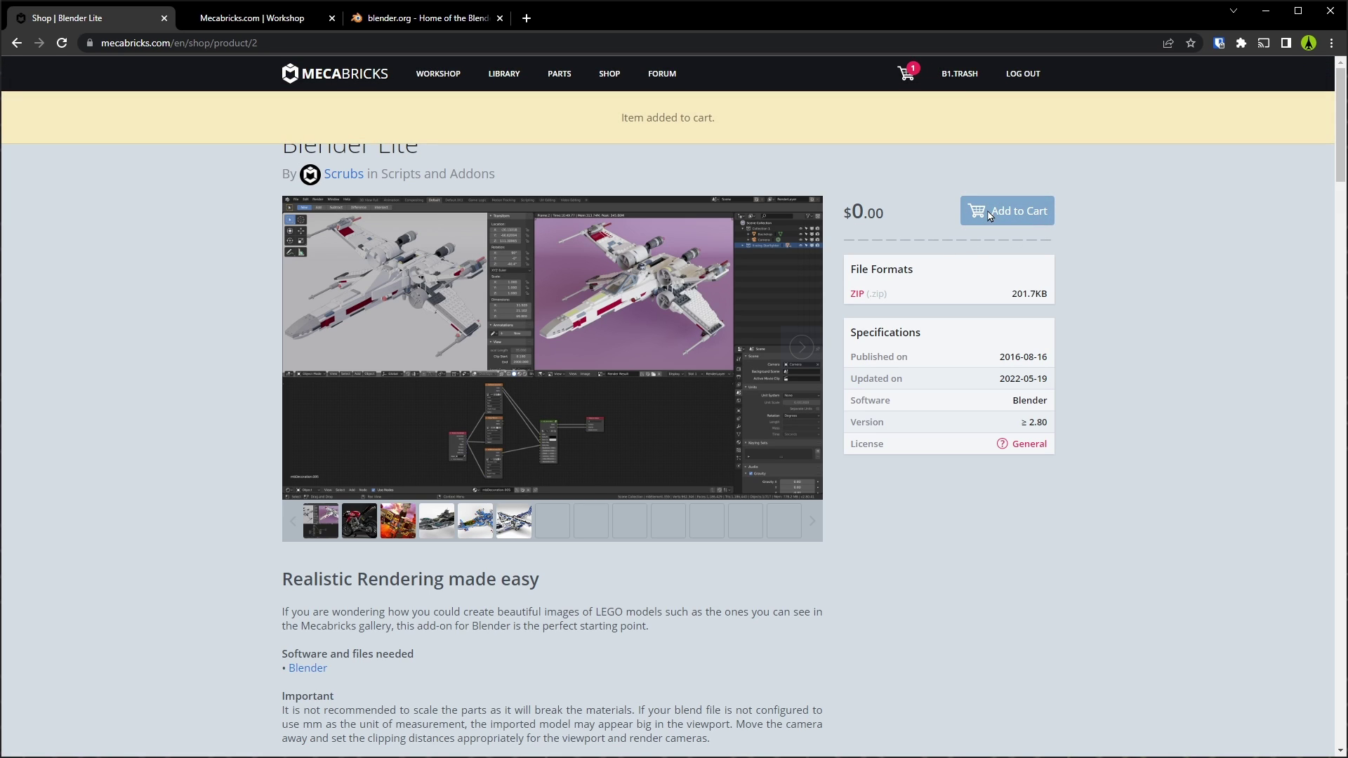
click(904, 78)
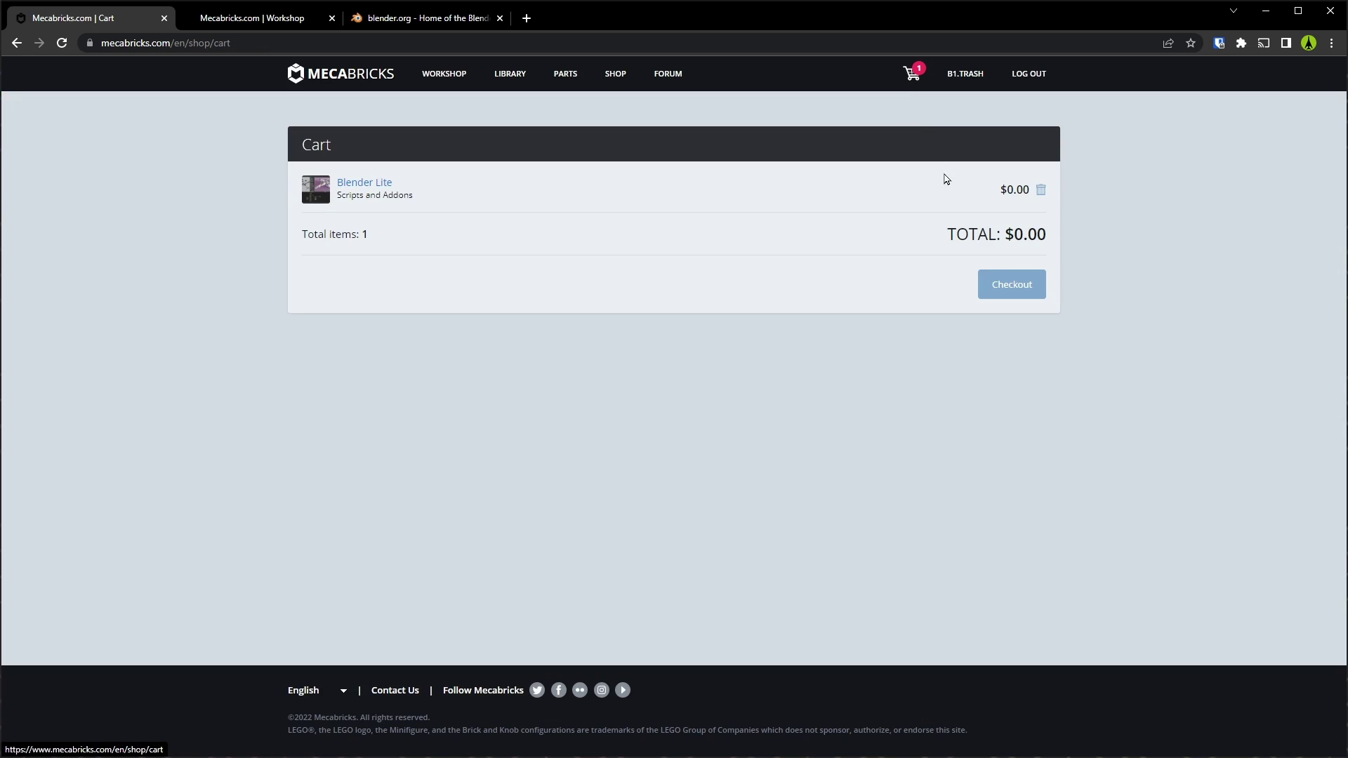
click(1000, 281)
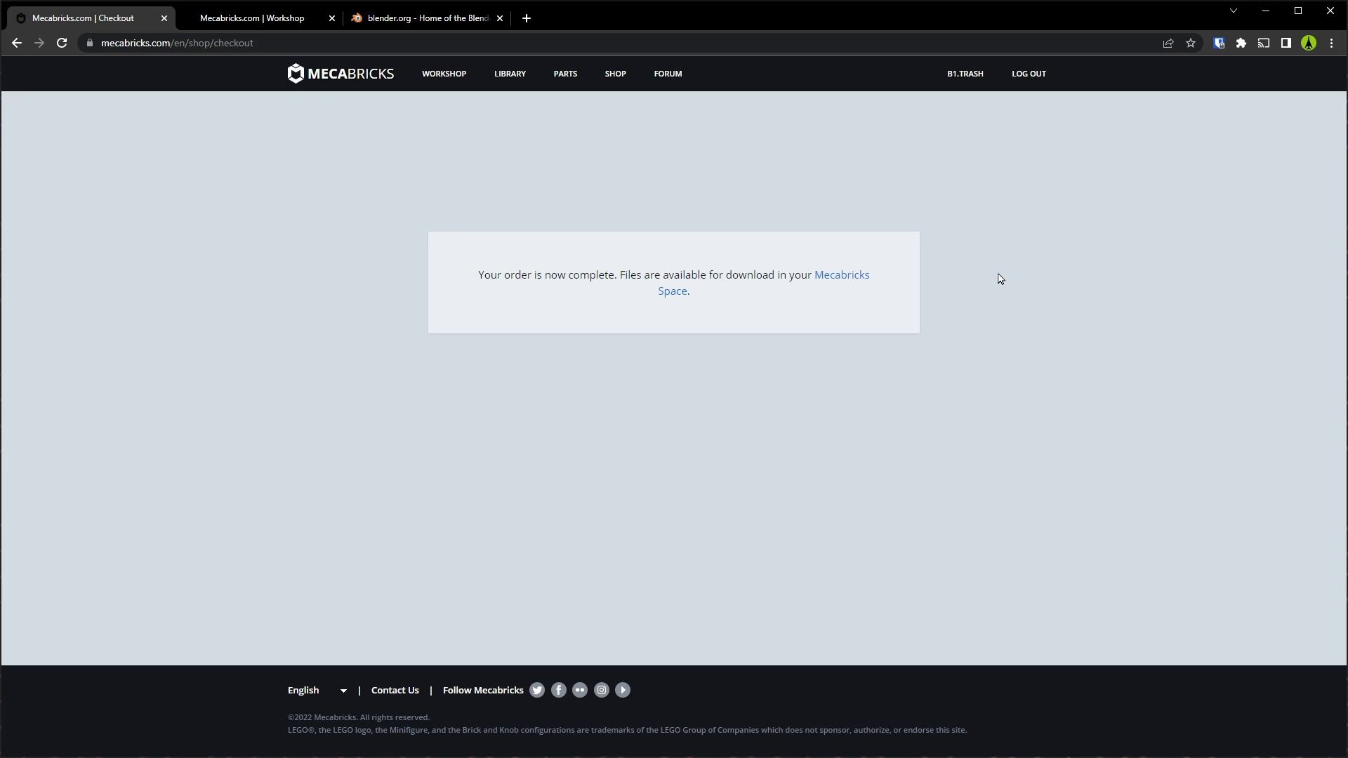
Step: Download Blender Lite.zip from My Purchases and save it to Downloads
click(962, 78)
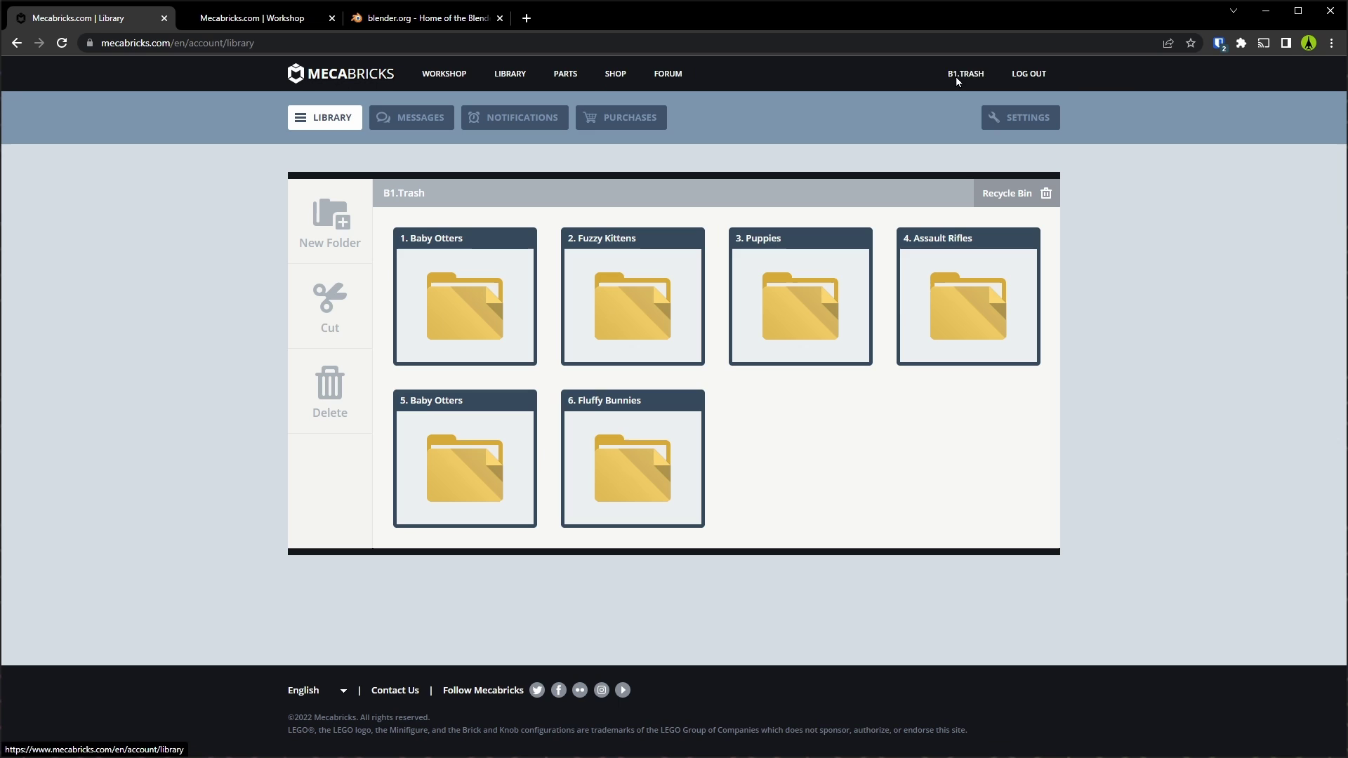
click(649, 123)
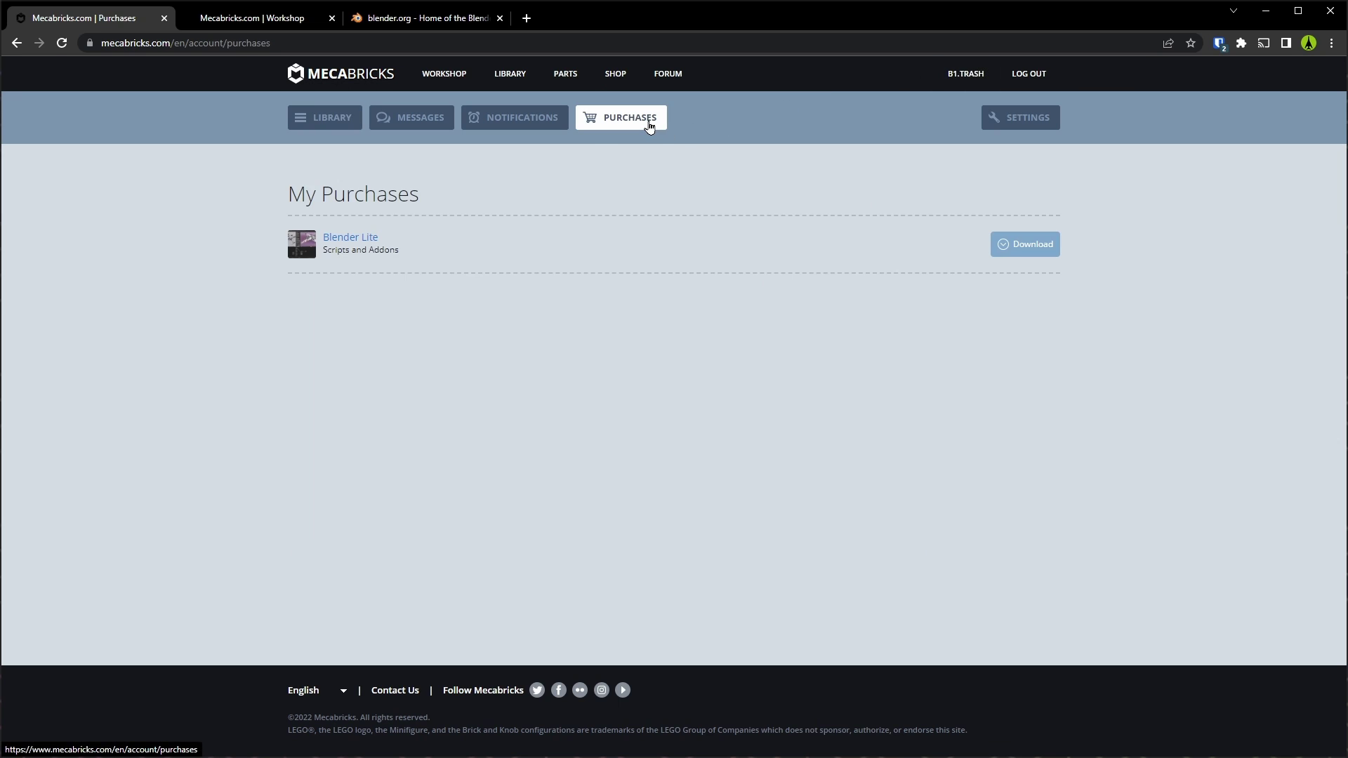
click(1040, 244)
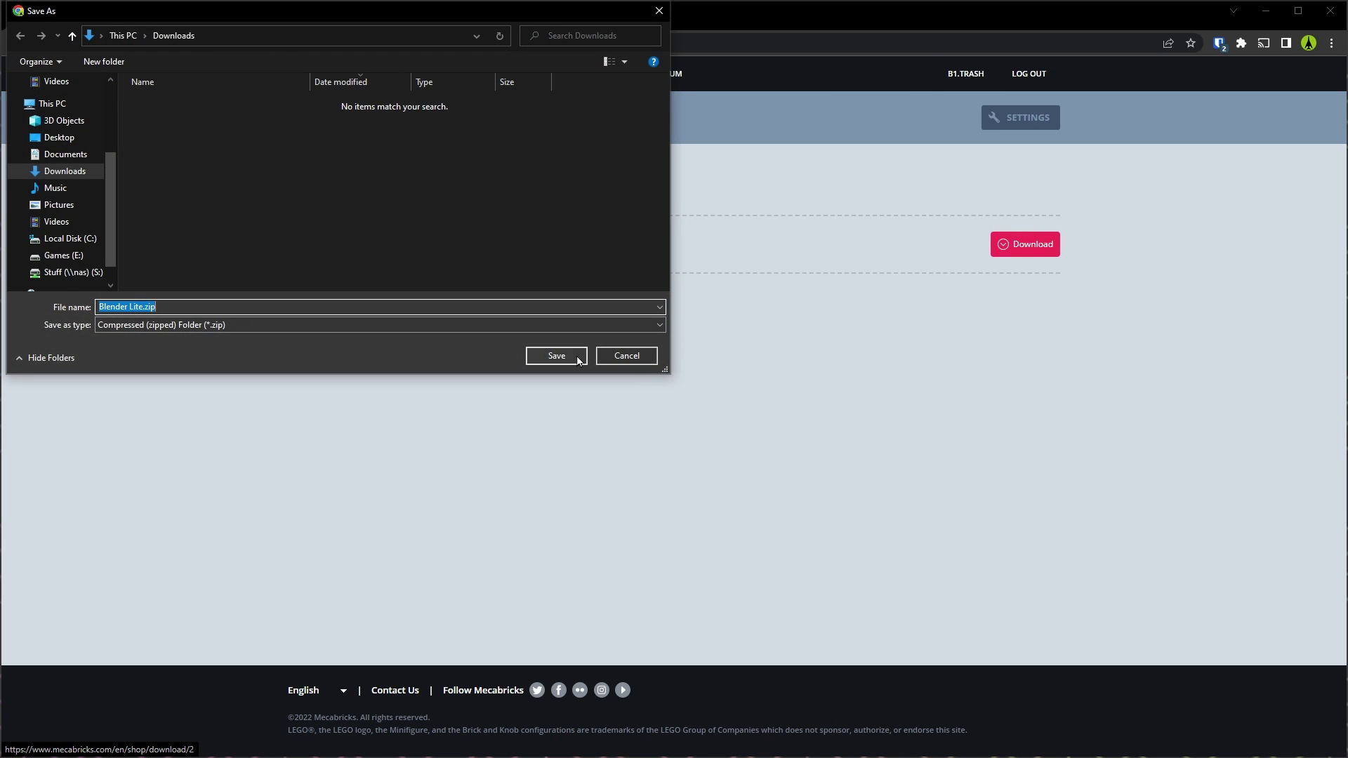
click(556, 356)
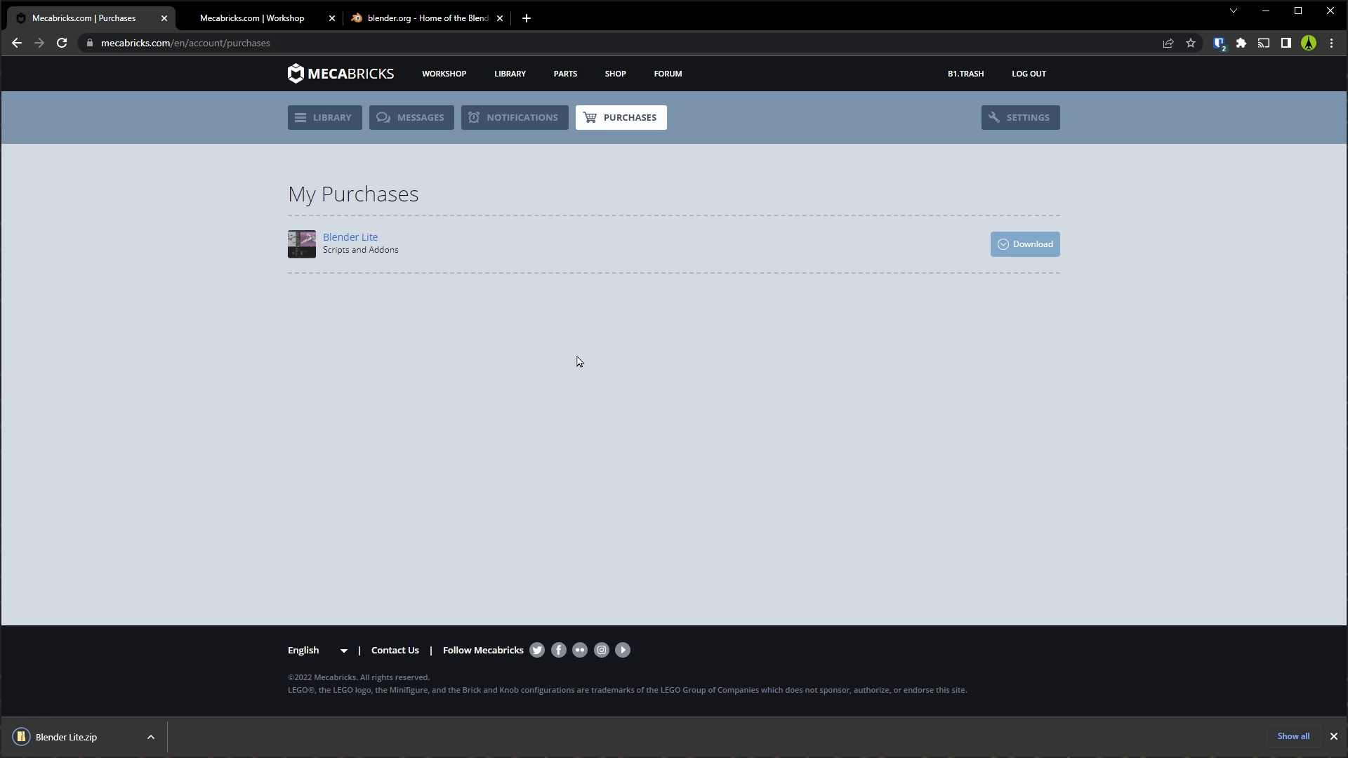
Step: Download the Blender 3.3.1 LTS installer from blender.org and save the .msi file
click(444, 20)
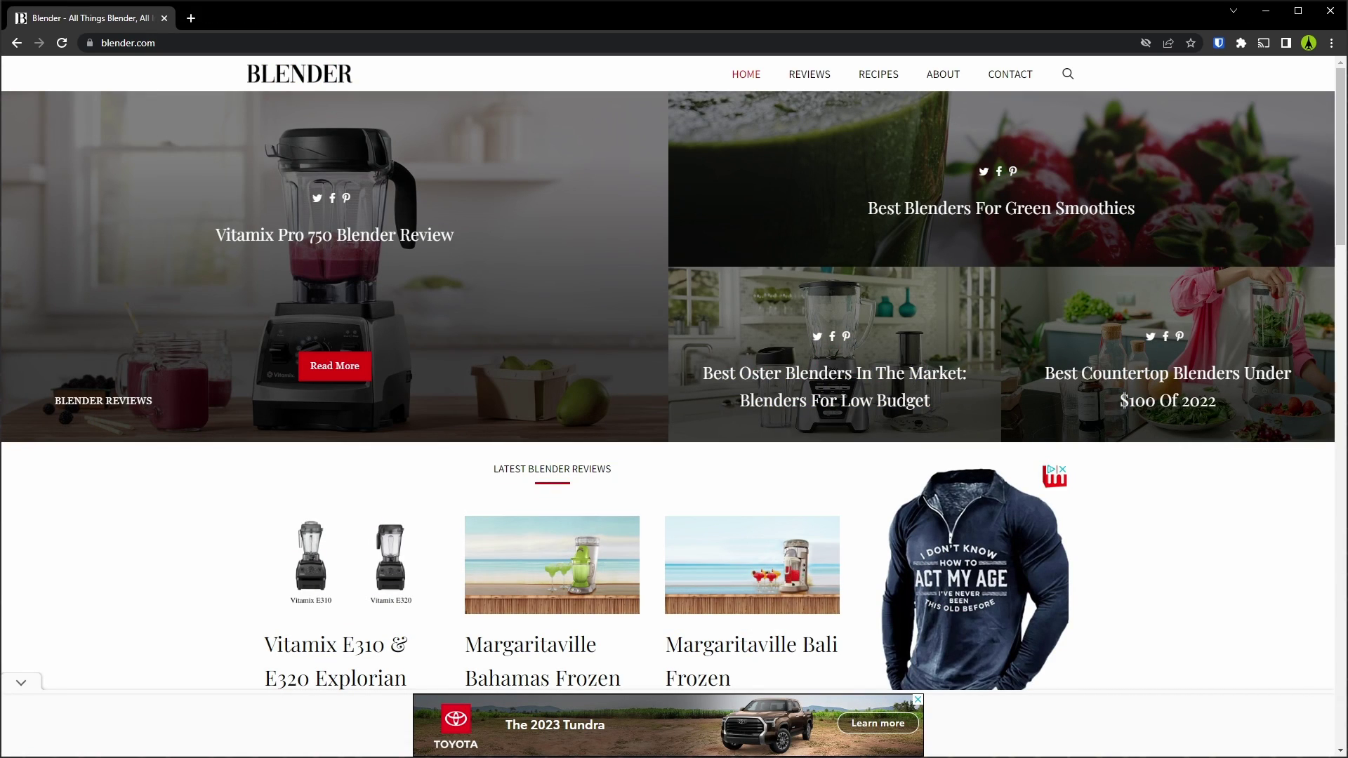
click(1265, 11)
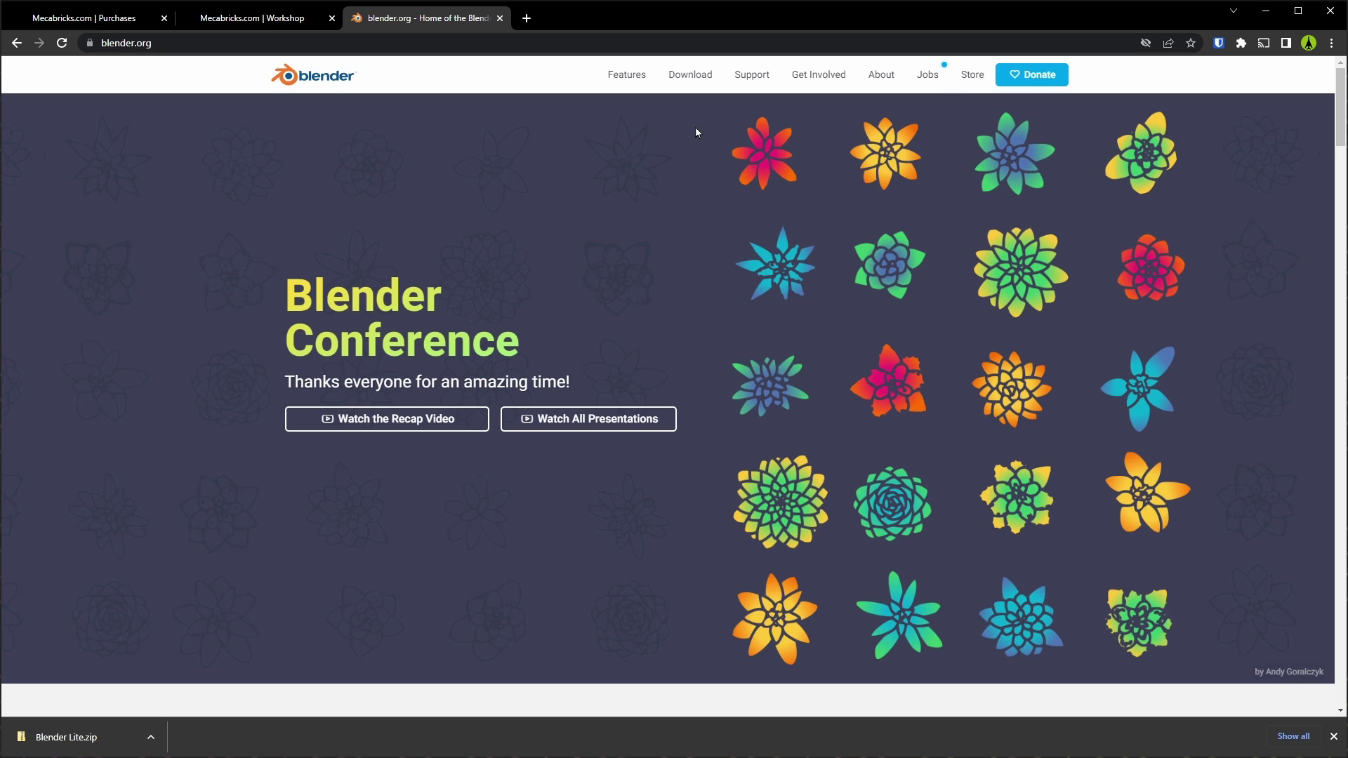
click(691, 76)
click(662, 281)
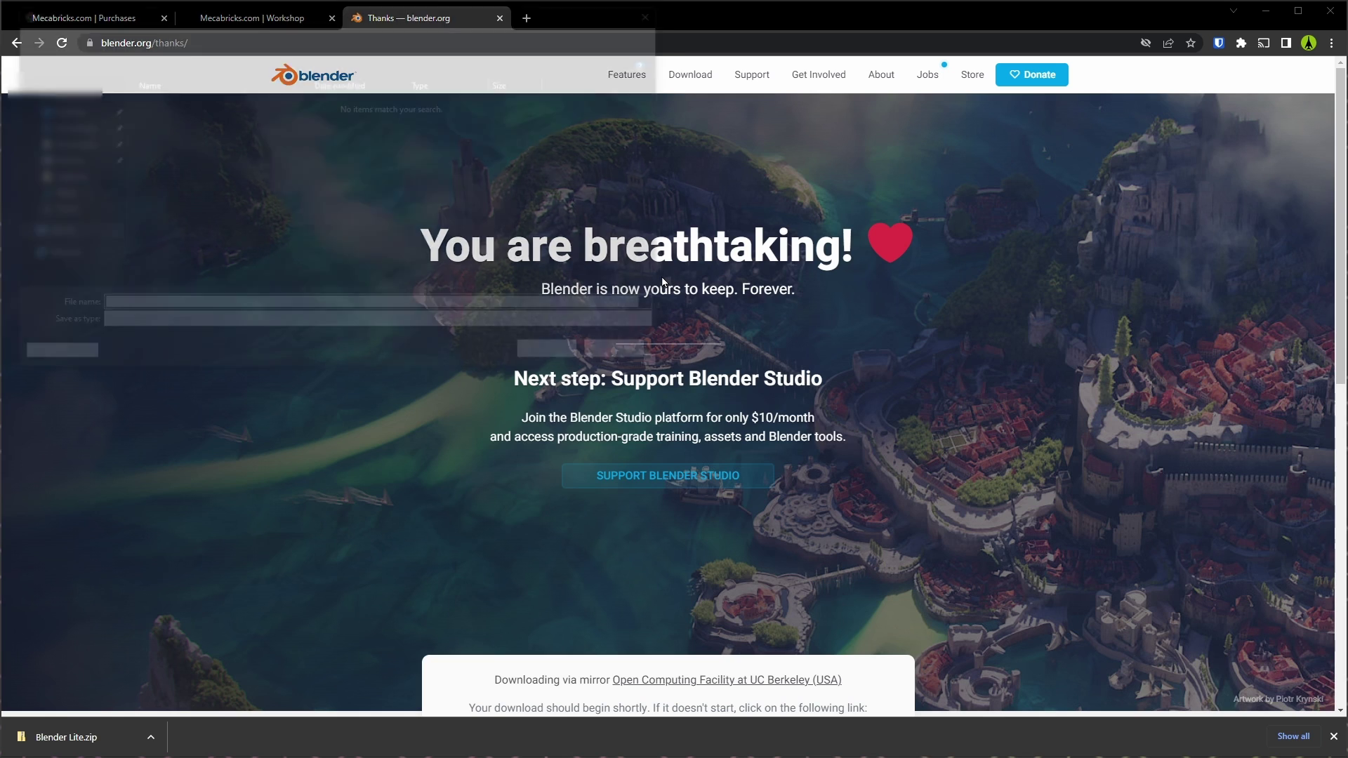
click(556, 356)
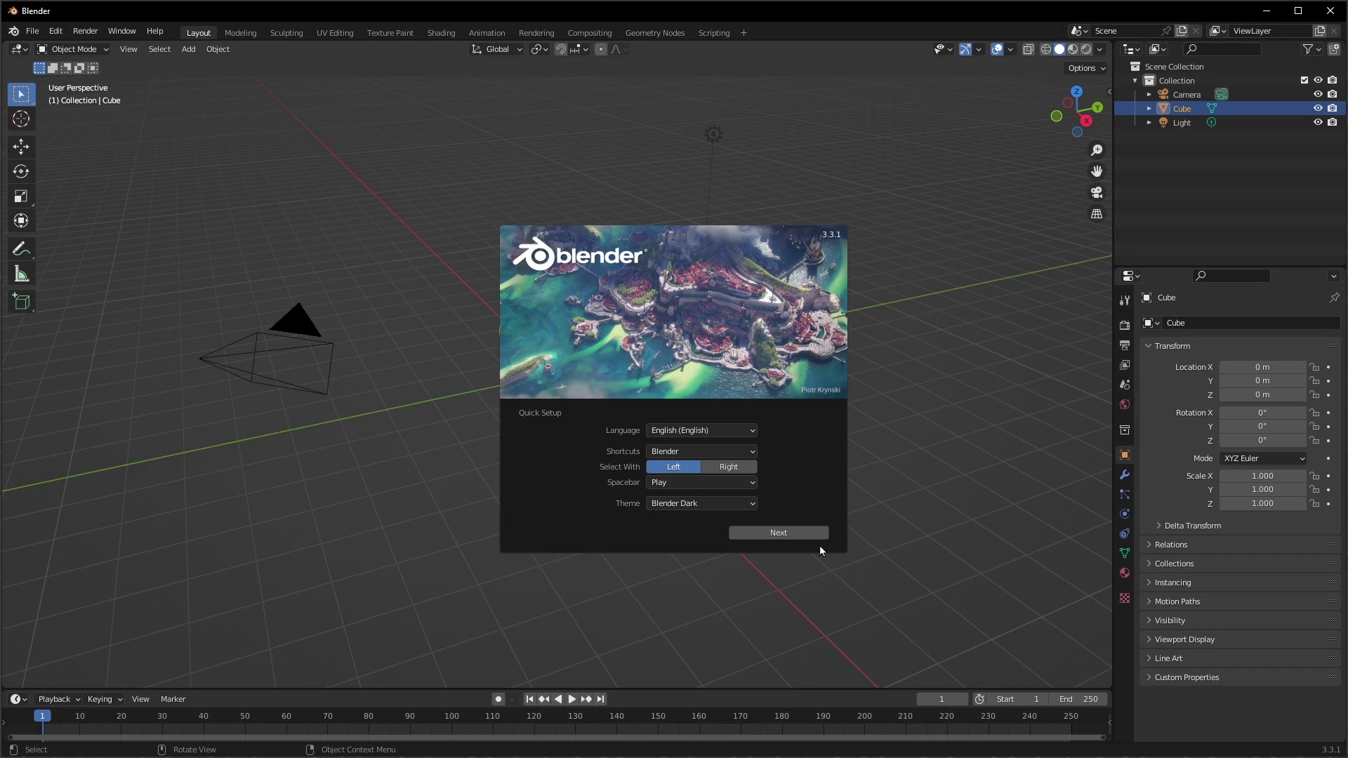
Step: Finish Quick Setup with the General scene and open Preferences, centred on screen
click(800, 537)
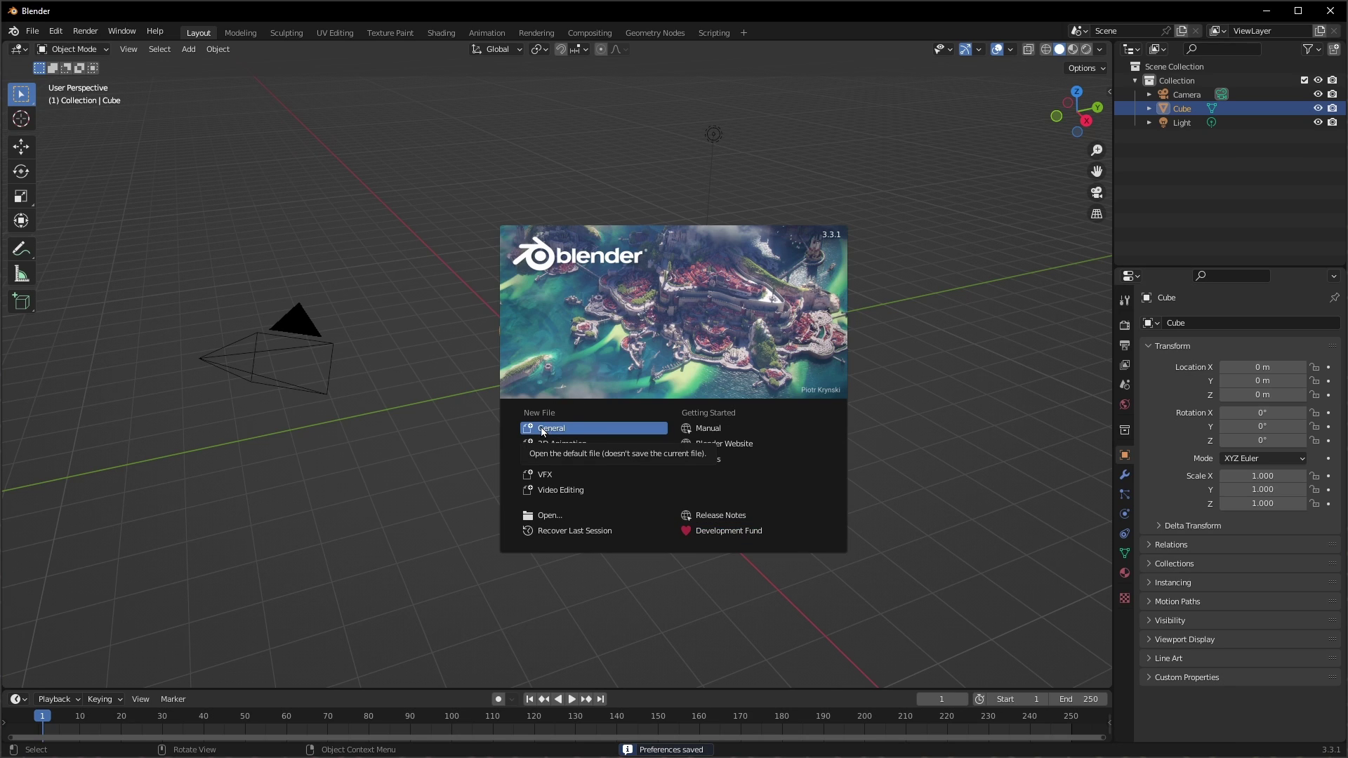
click(544, 430)
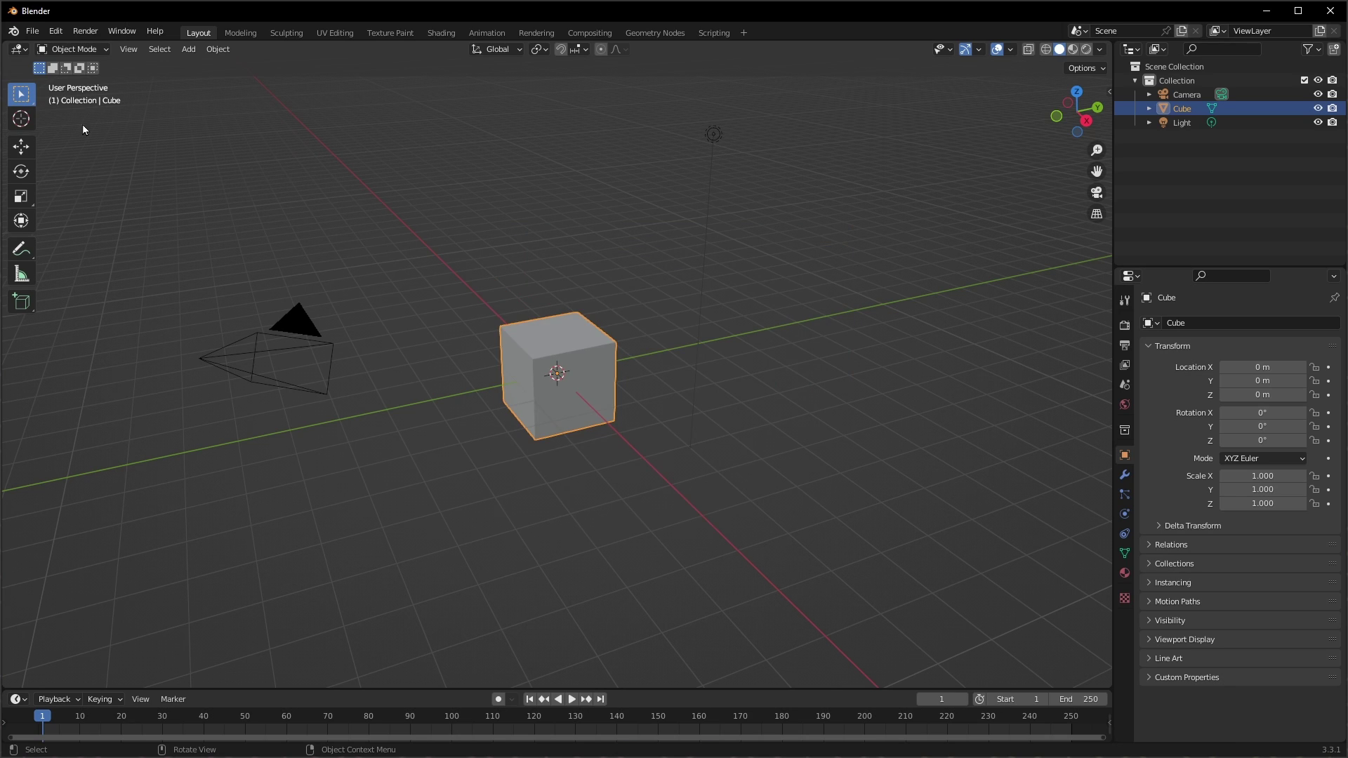
click(54, 32)
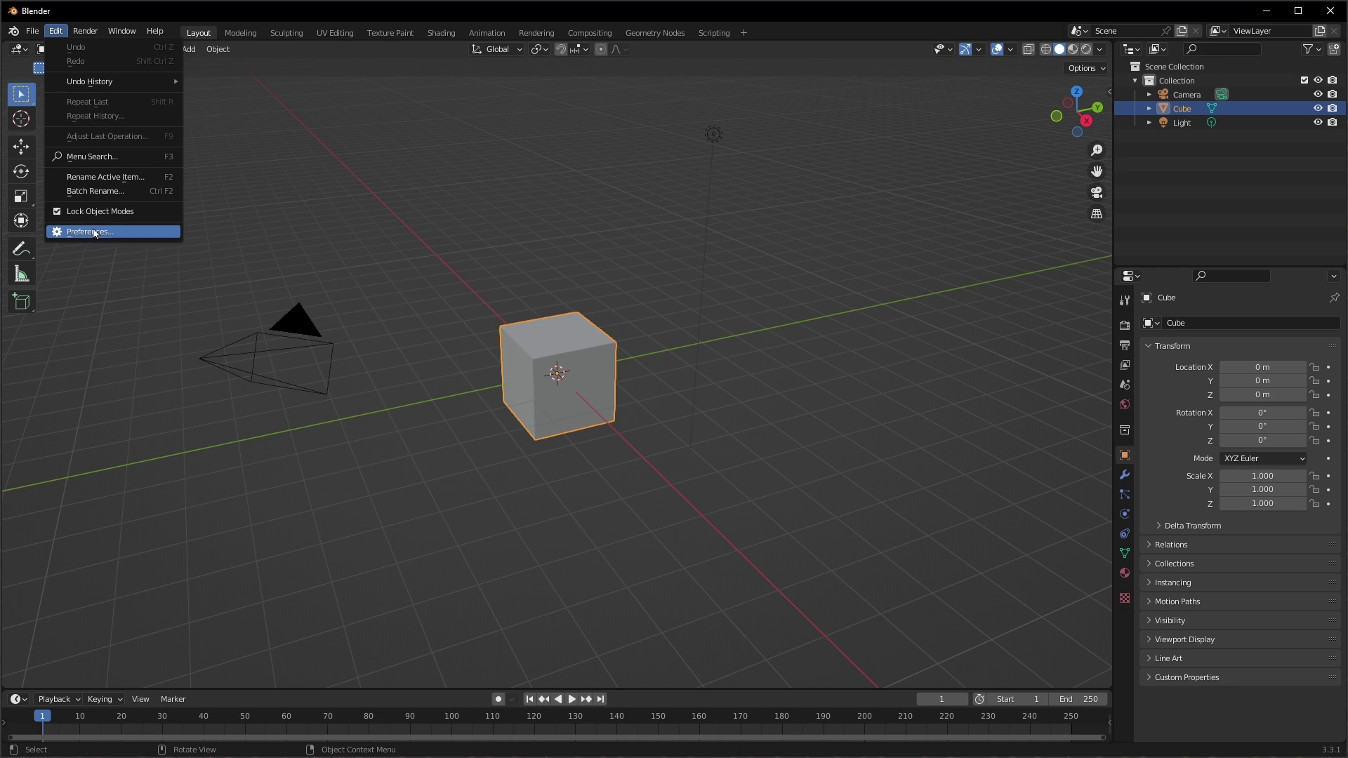
click(91, 231)
drag(66, 38, 337, 166)
Step: Install Blender Lite.zip from Downloads as an add-on in the Add-ons preferences
click(187, 308)
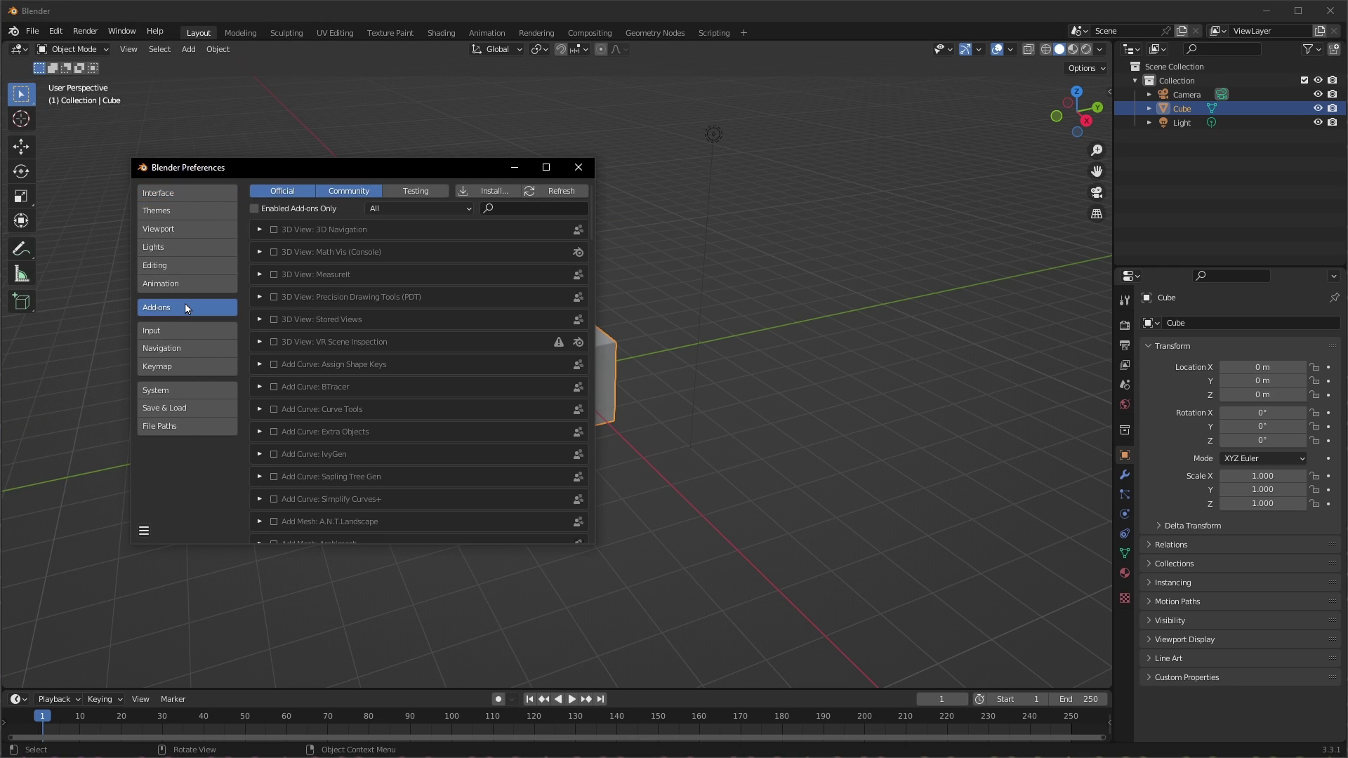
click(491, 192)
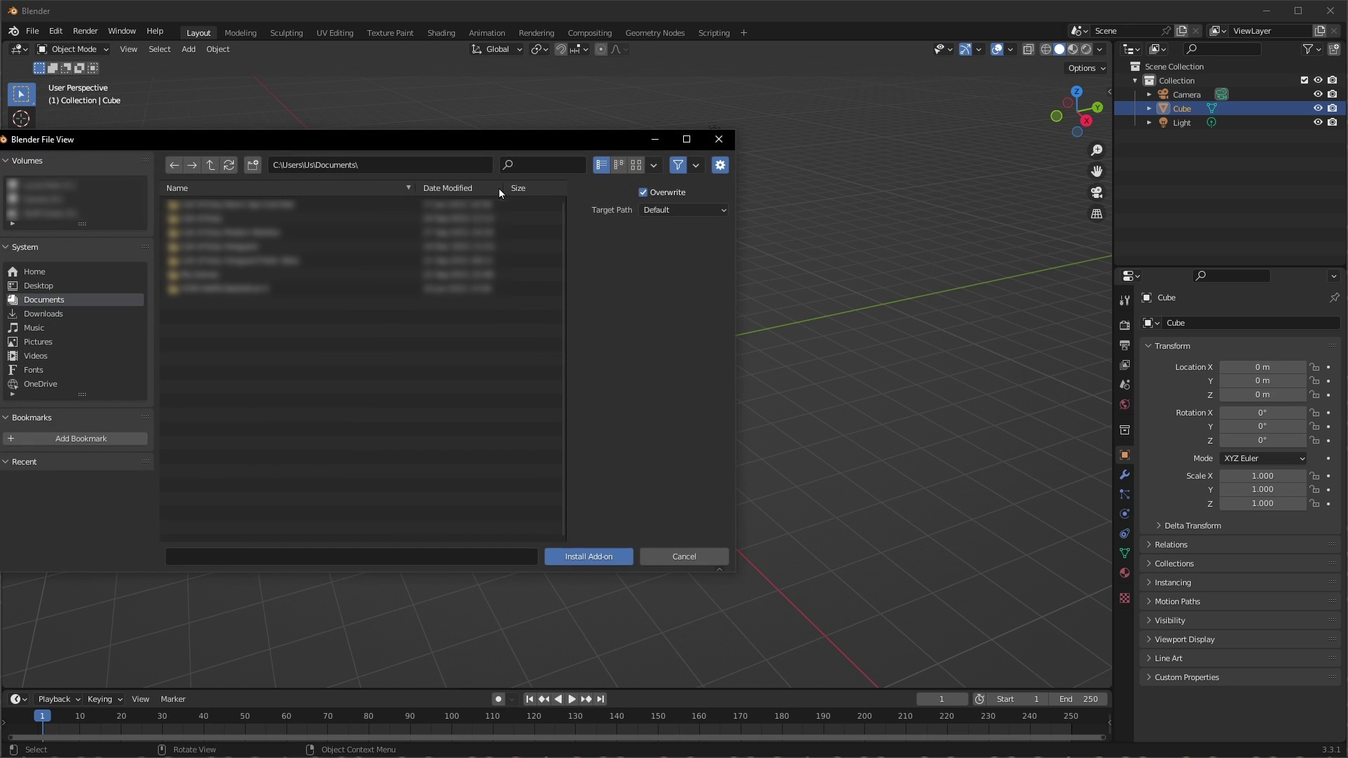
click(74, 312)
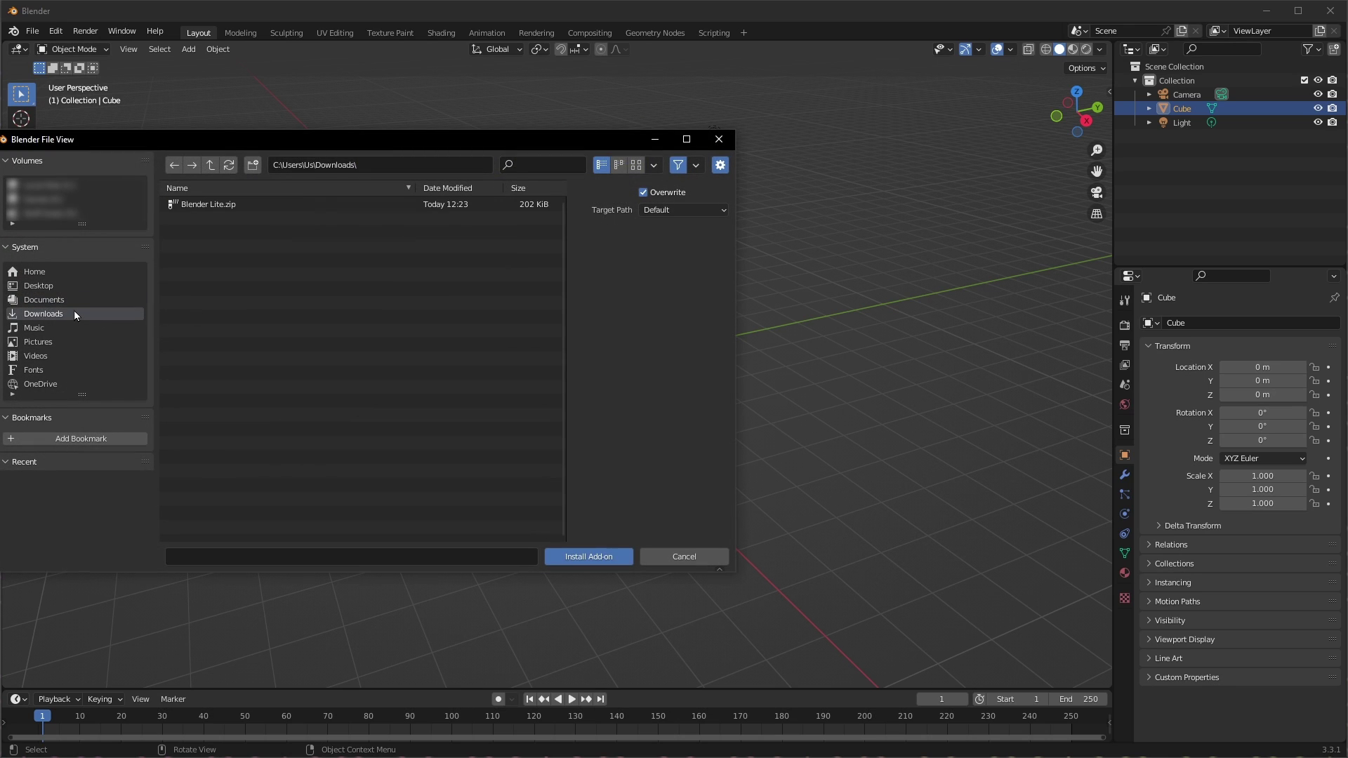
click(242, 206)
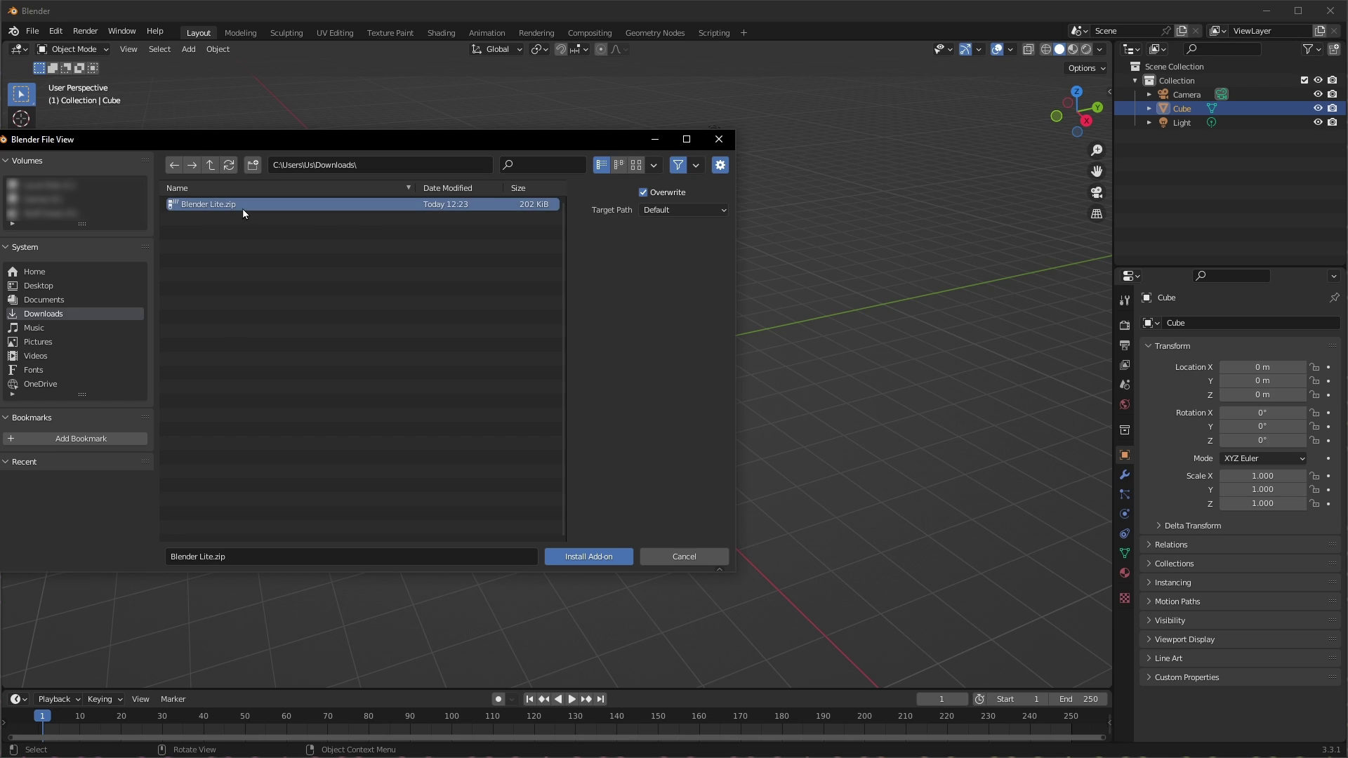
click(581, 557)
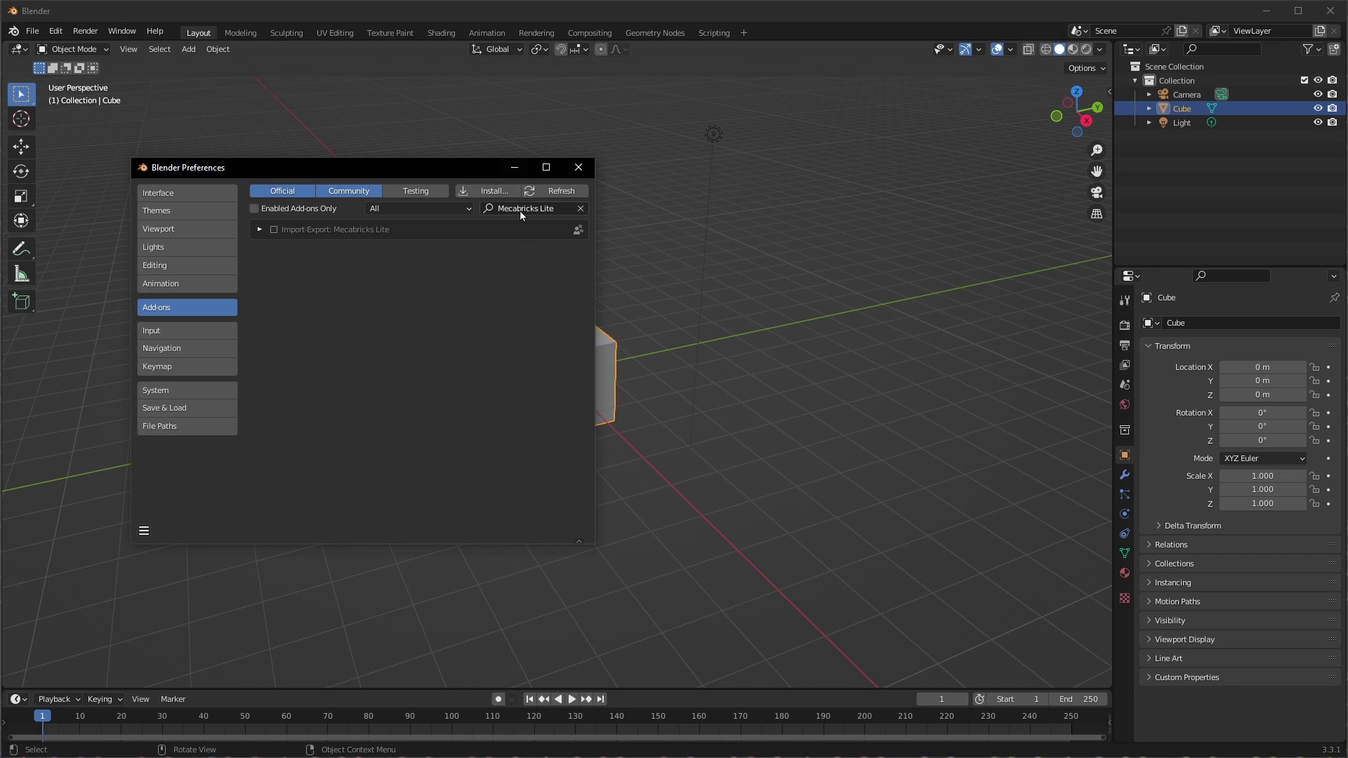
Step: Enable the Mecabricks Lite add-on, then search 'Node' and enable Node Wrangler
click(273, 230)
click(528, 206)
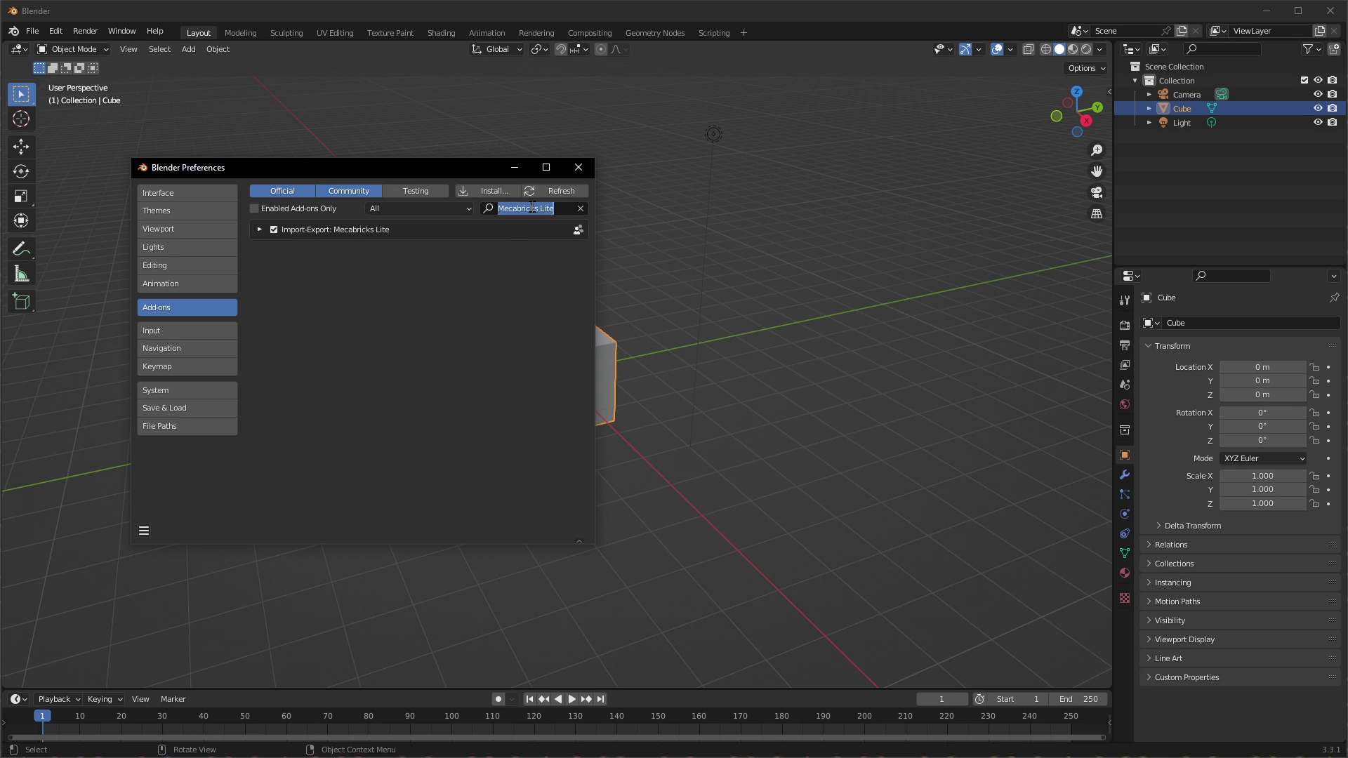
text(Node)
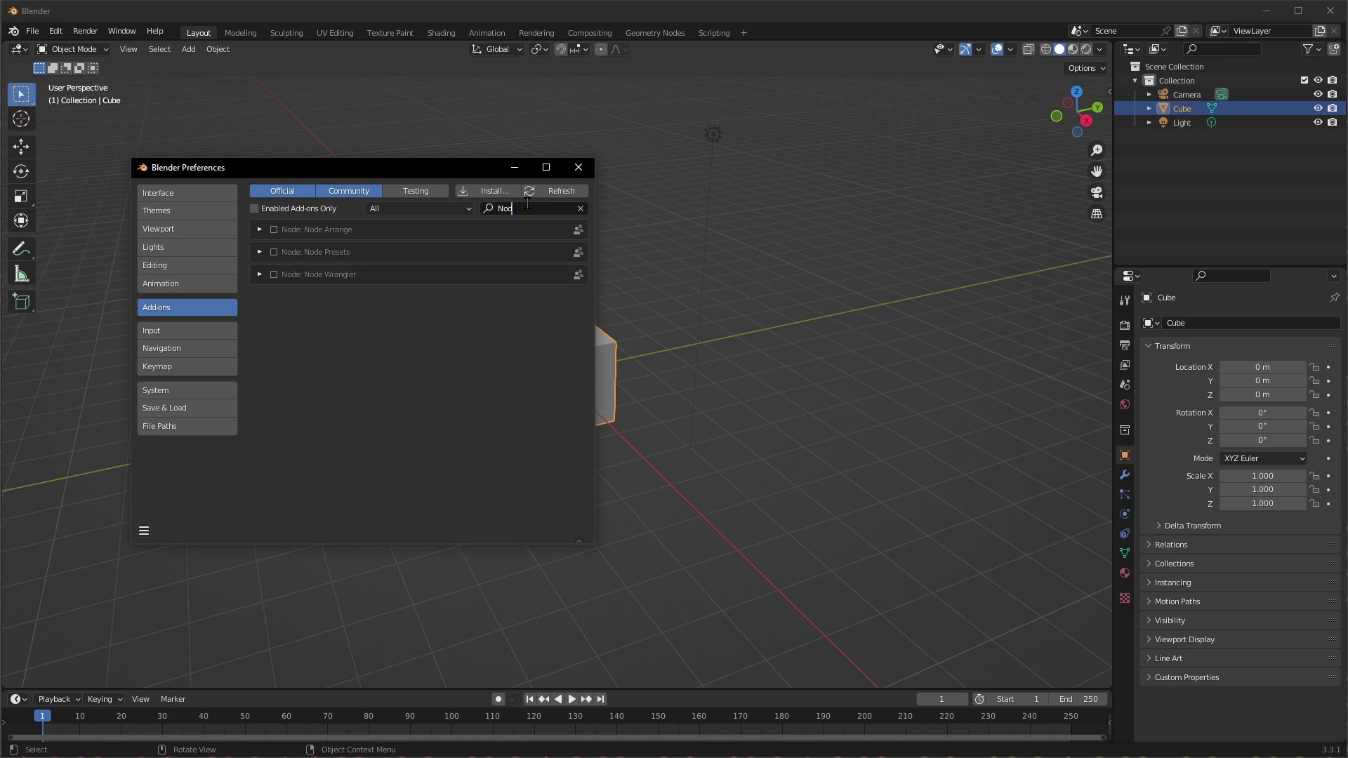
key(Return)
click(274, 275)
Step: Close Preferences, assign Ctrl+Shift+M to the Mecabricks (.zmbx) import, and test it
click(580, 170)
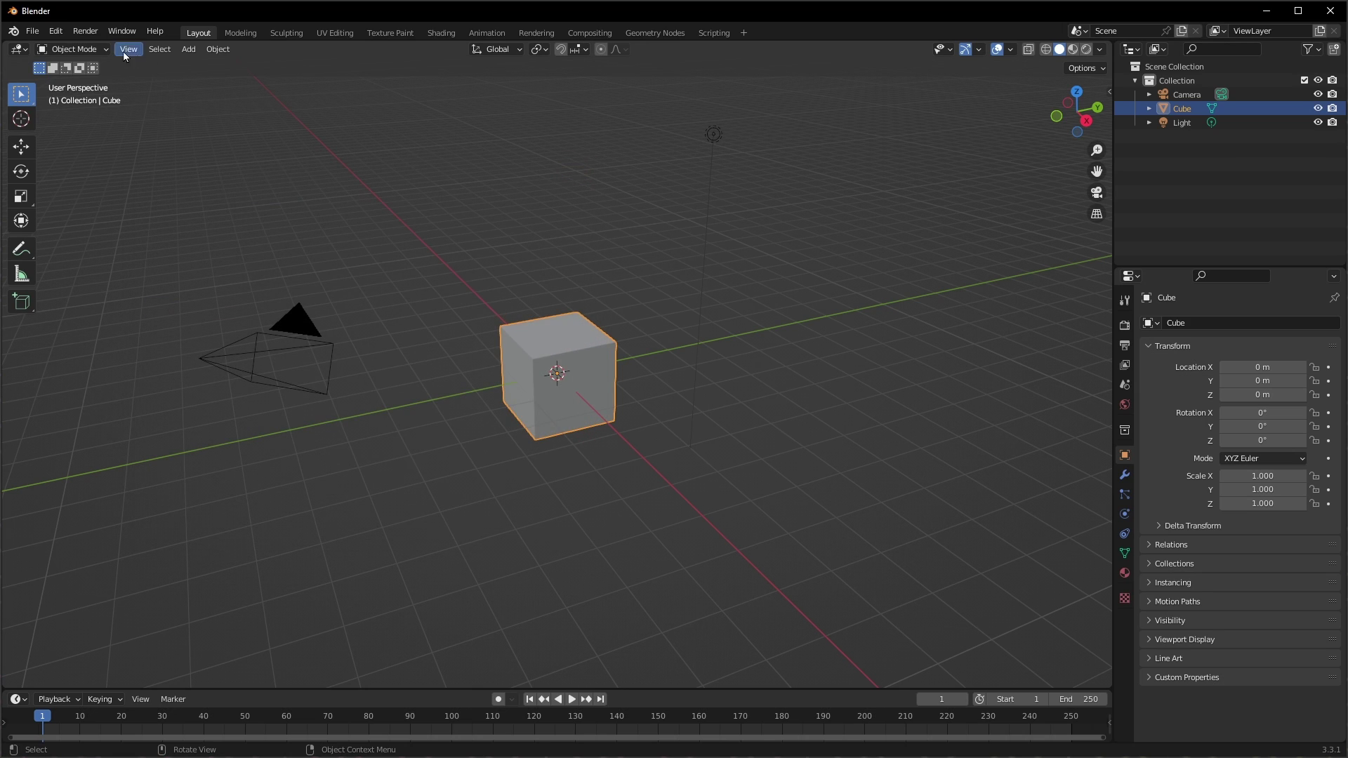
click(39, 33)
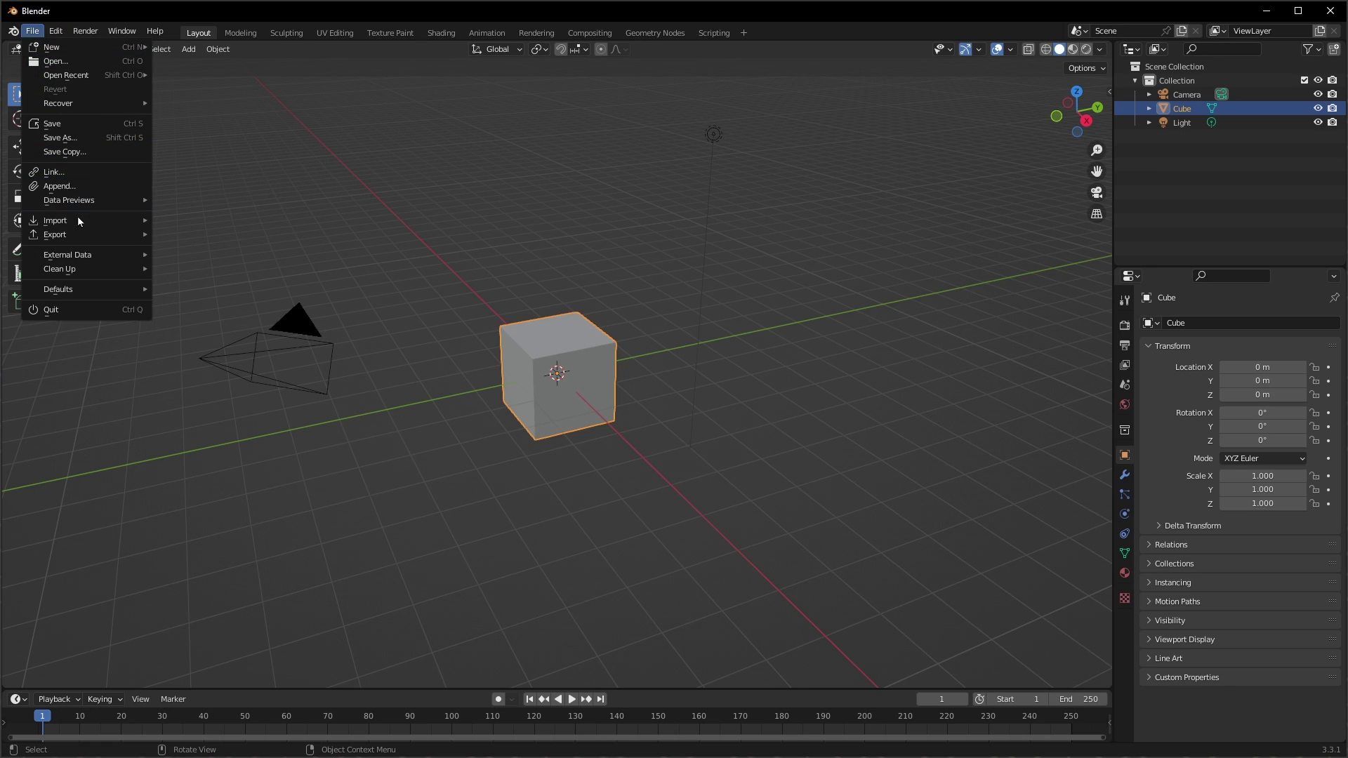
mouse_move(77, 219)
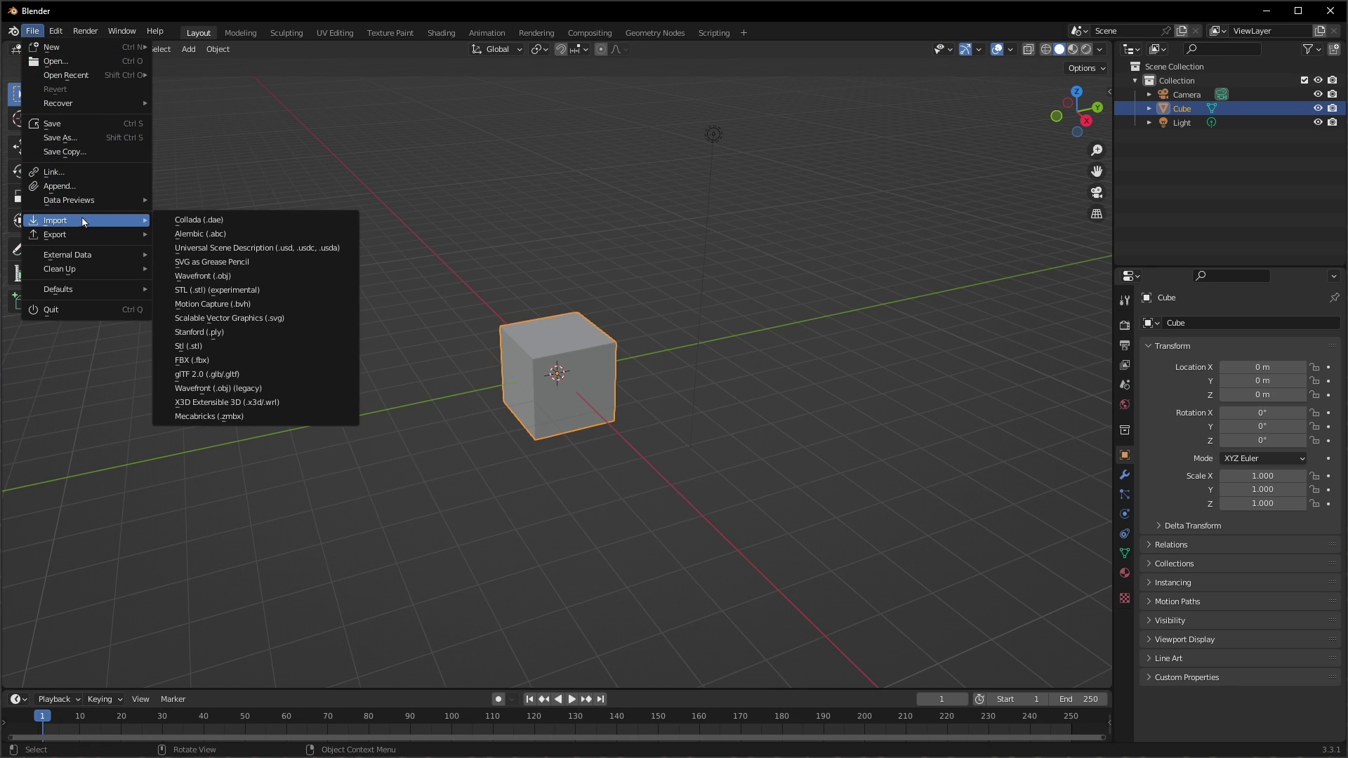
right_click(211, 416)
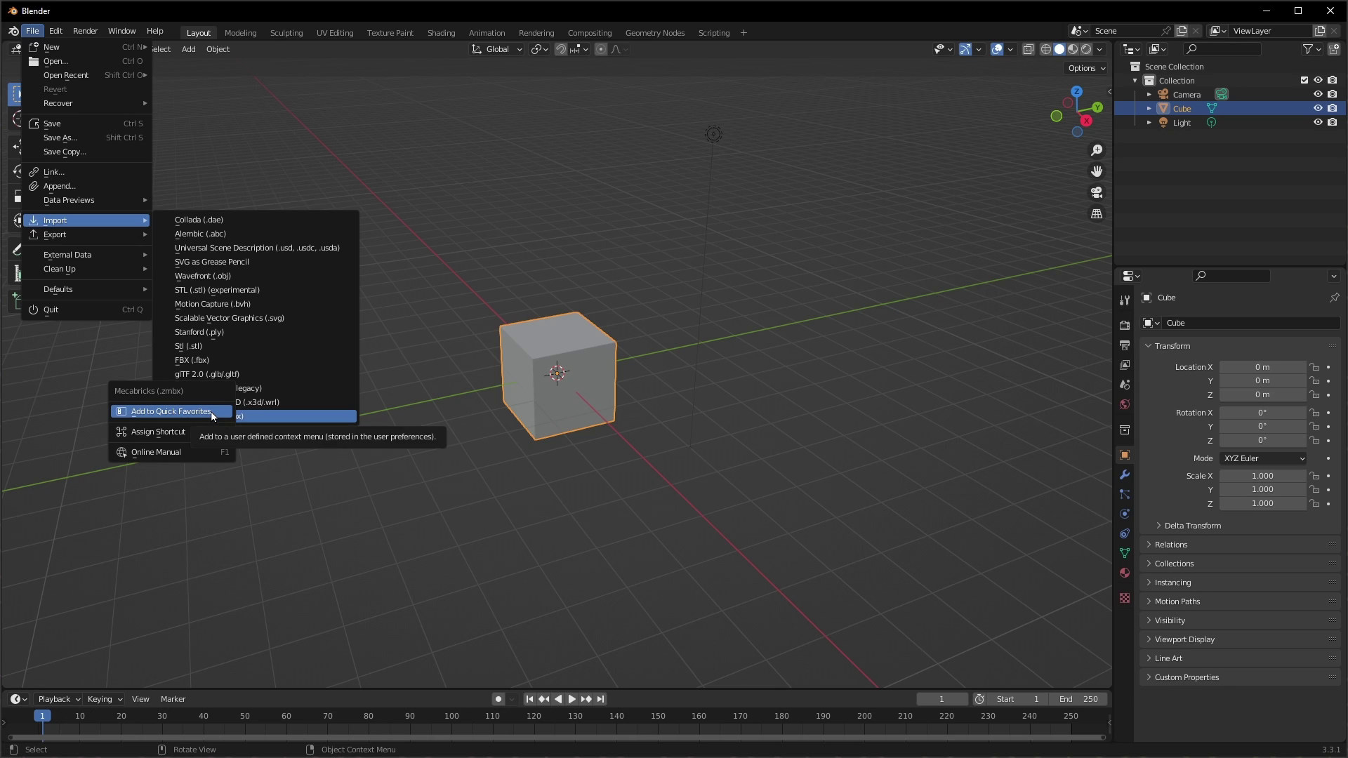
click(197, 432)
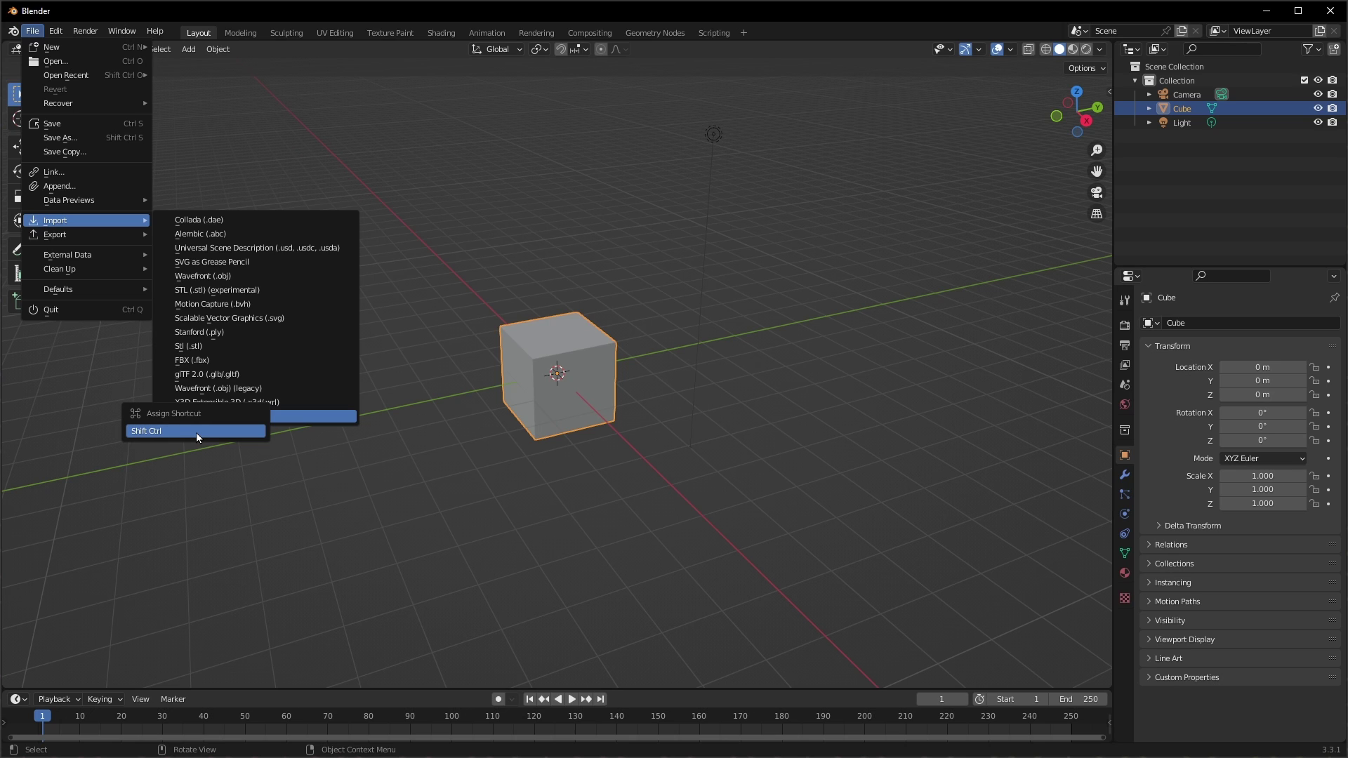
key(ctrl+shift+m)
key(Escape)
key(ctrl+shift+m)
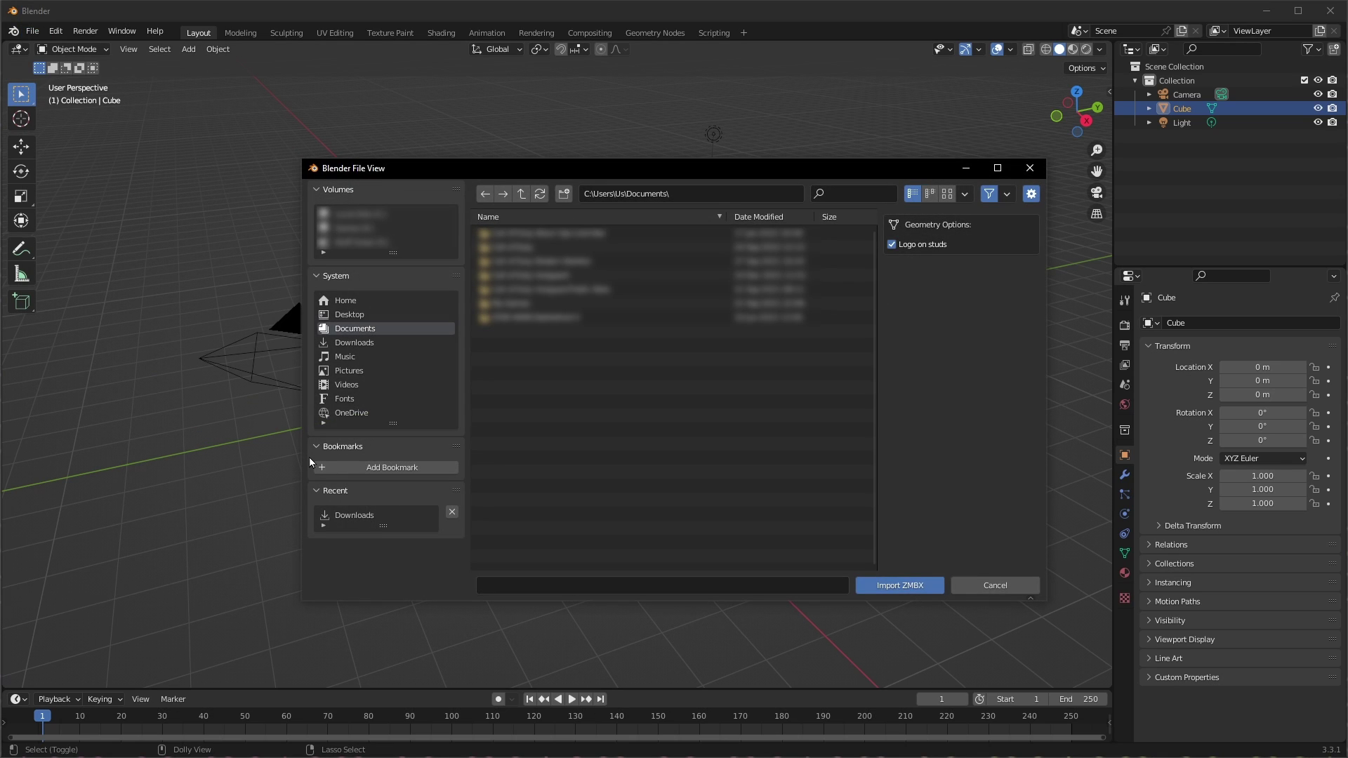
Step: Export the Mecabricks minifigure as Blender Add-on (.zmbx) and save Untitled Model.zmbx to Downloads
key(Escape)
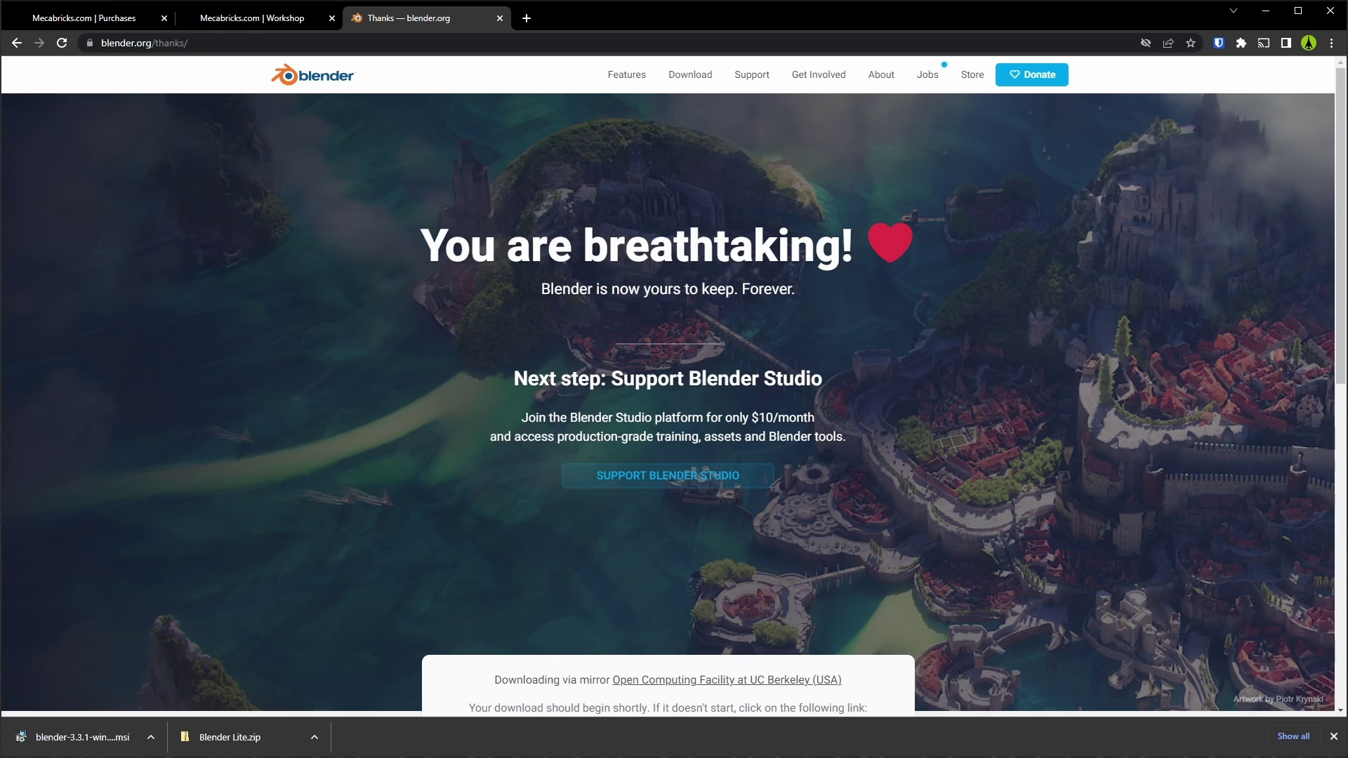
click(272, 20)
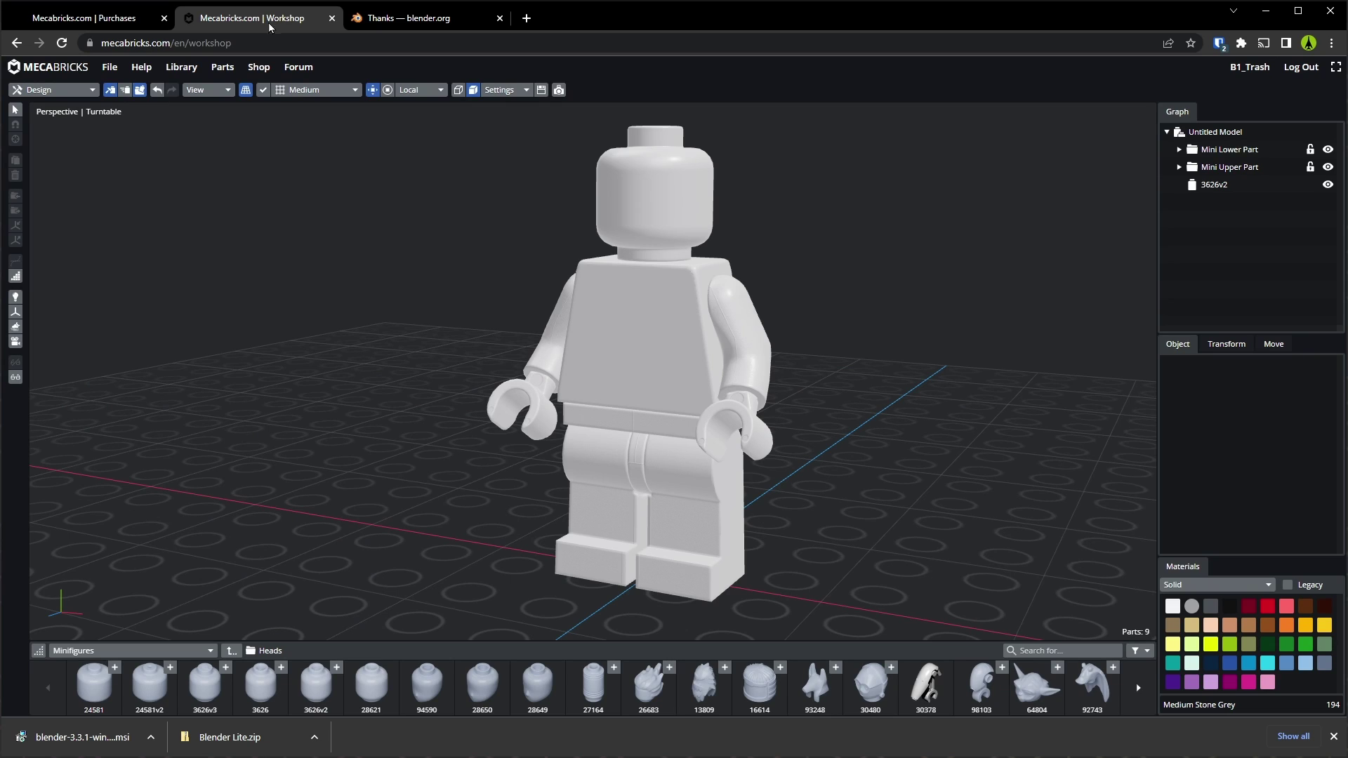
click(122, 68)
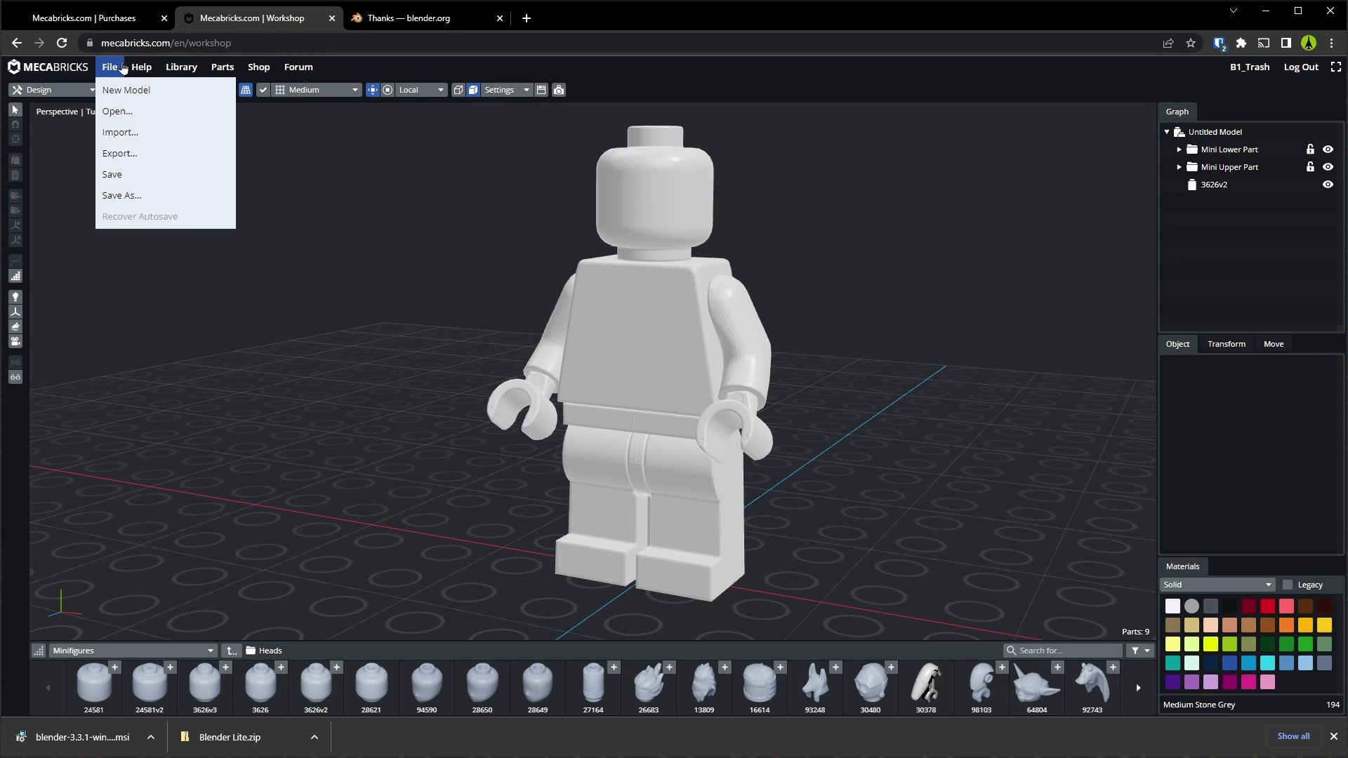
click(127, 154)
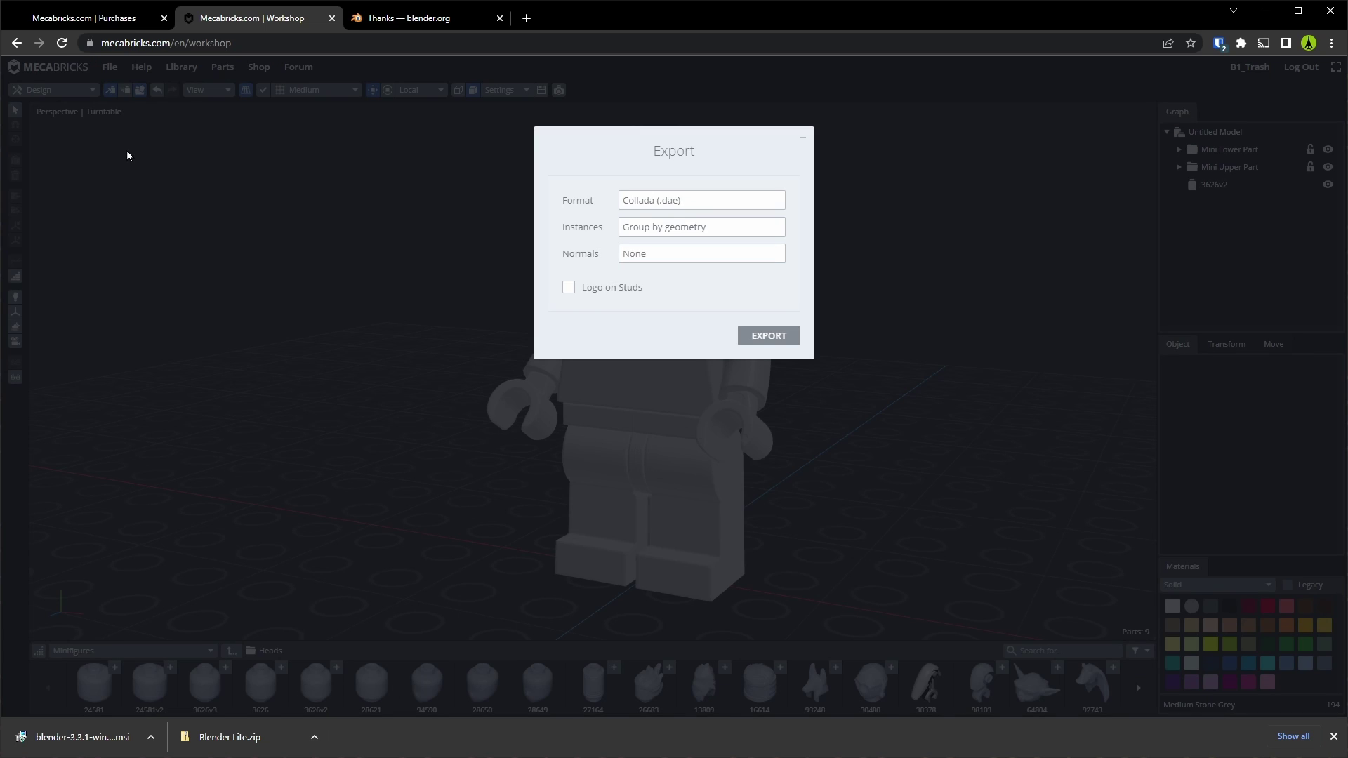
click(687, 200)
click(697, 217)
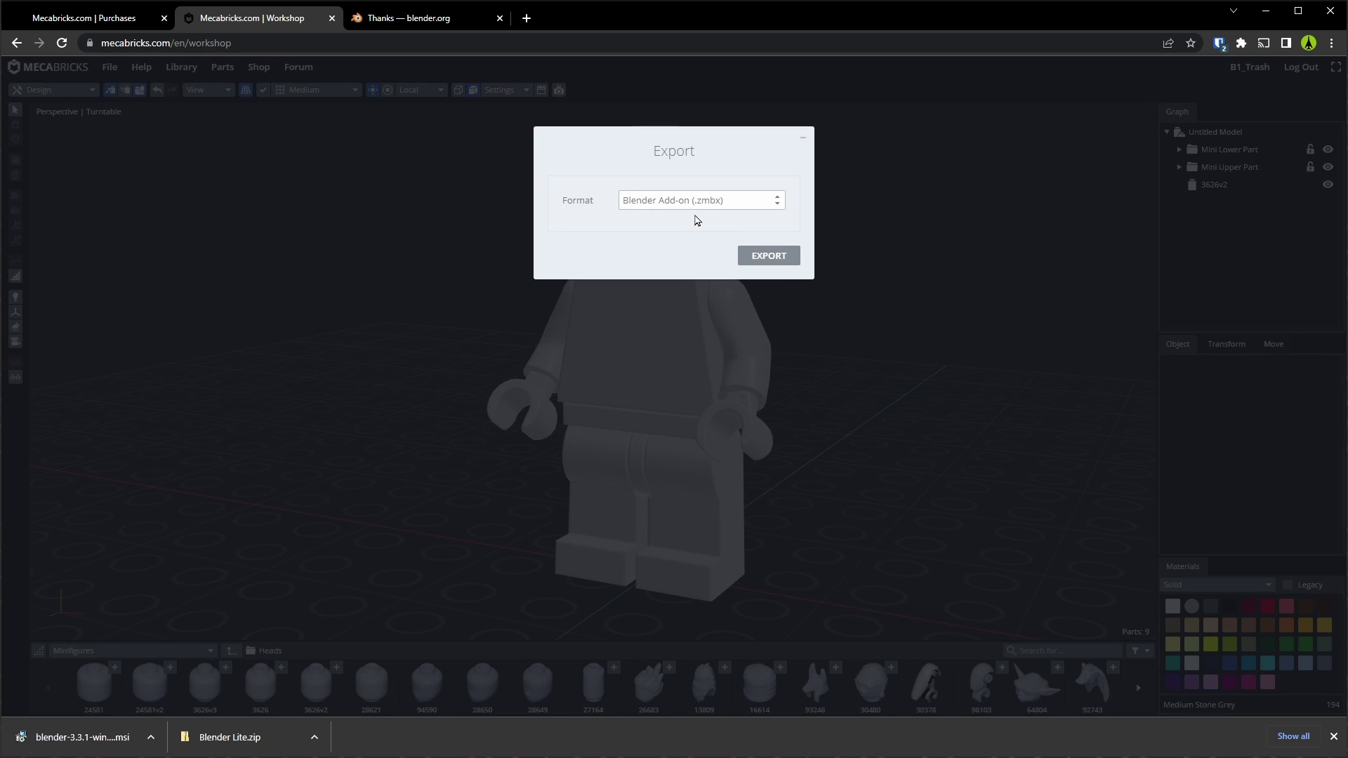
click(758, 257)
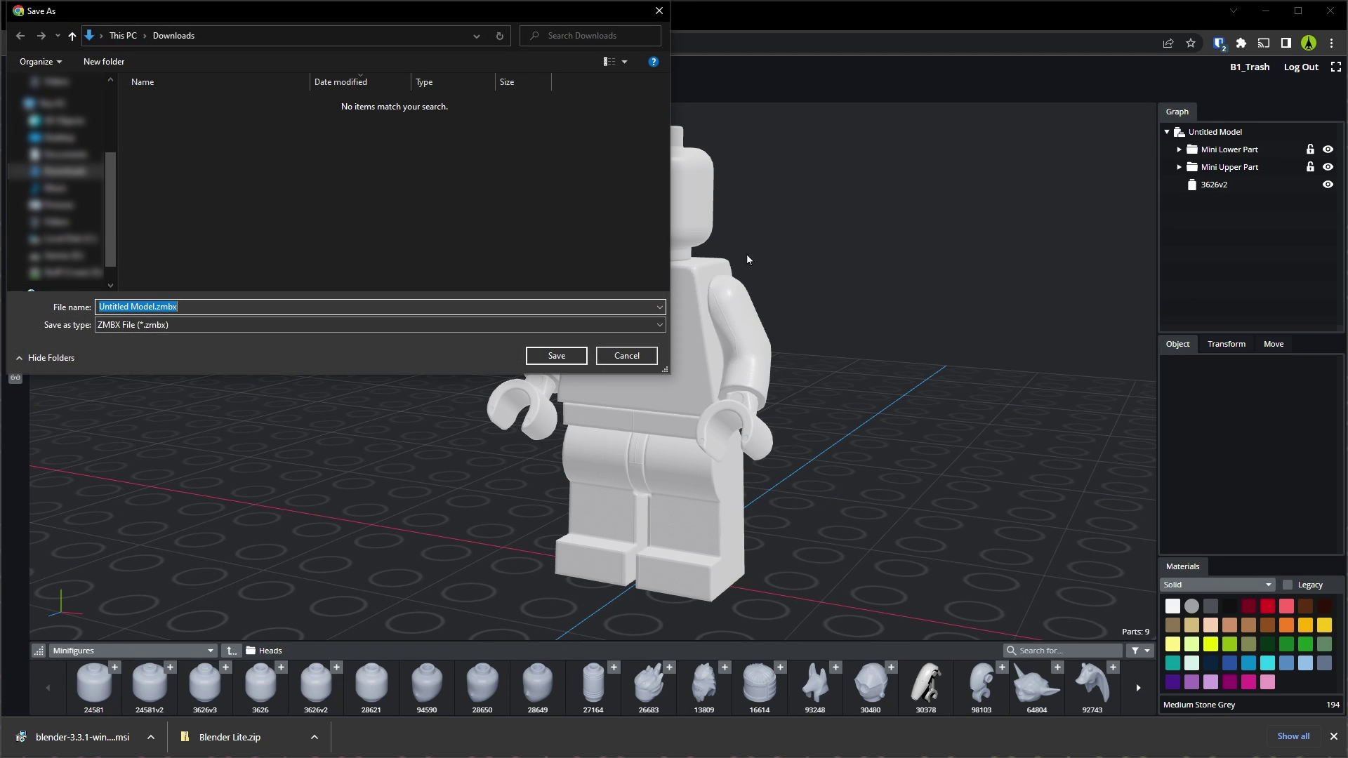
click(565, 358)
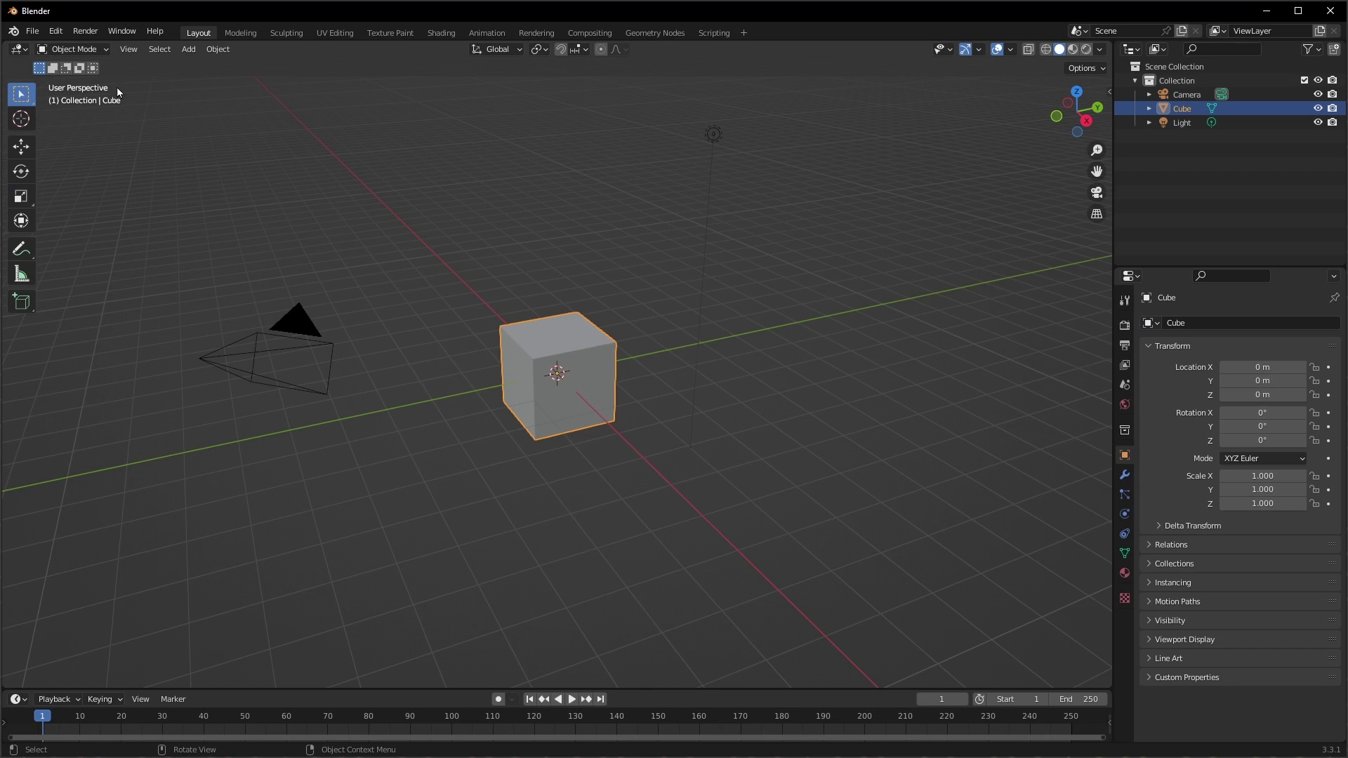
Step: Delete the default camera, cube and light
drag(172, 150, 903, 584)
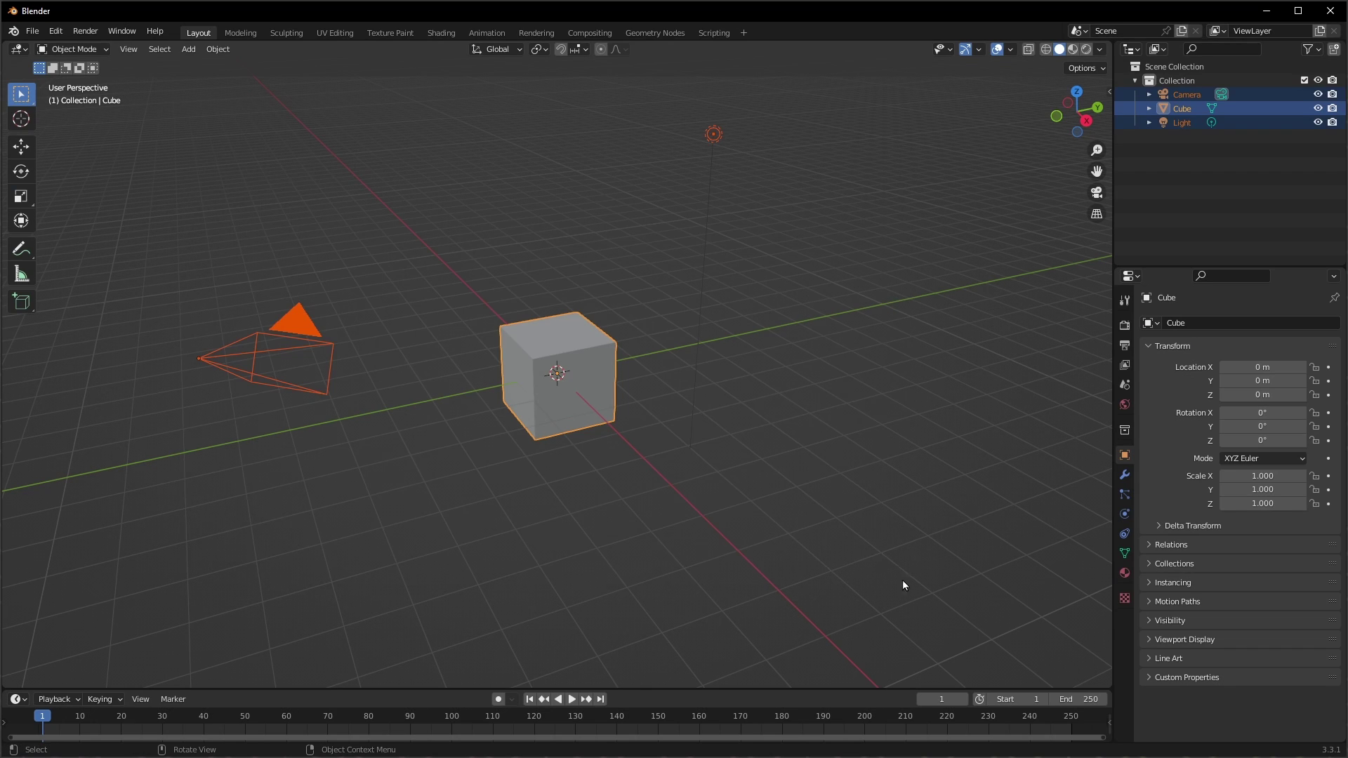
key(x)
click(691, 416)
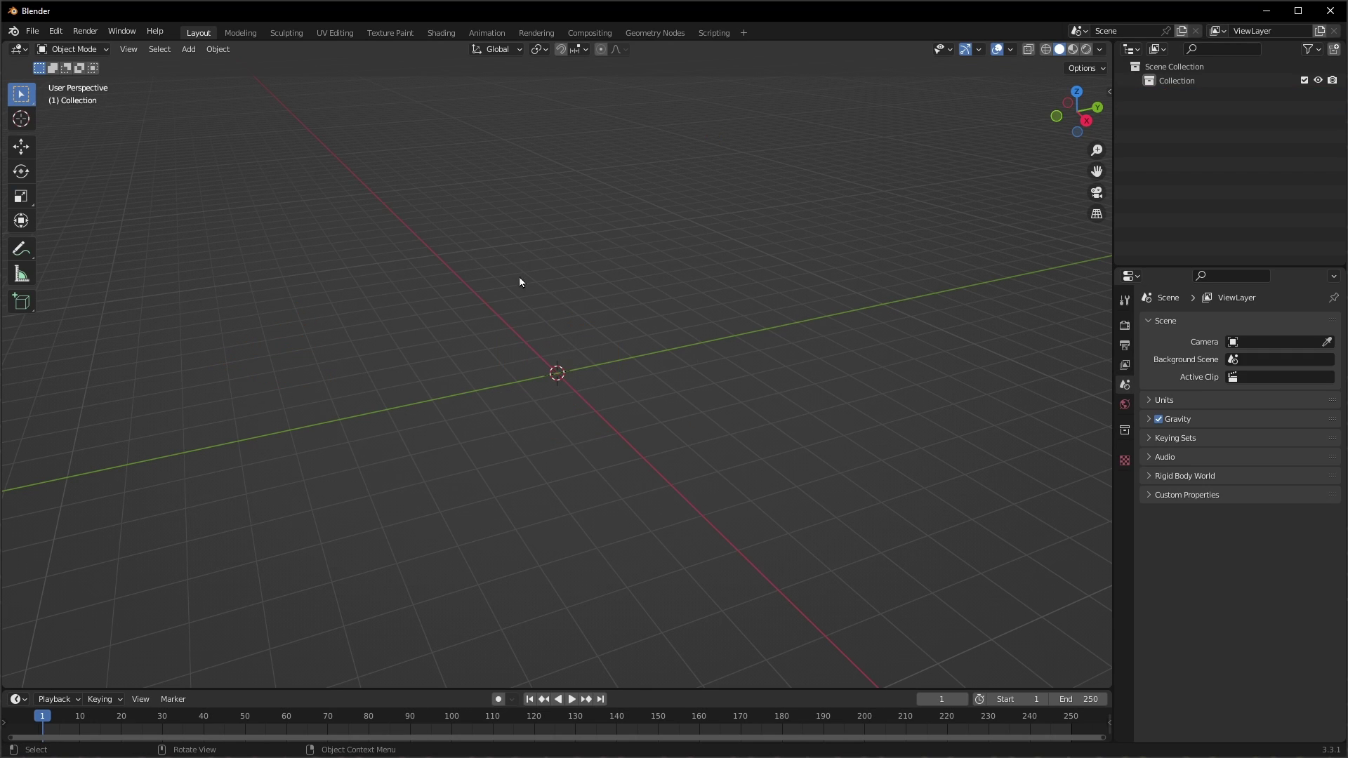
Step: Import Untitled Model.zmbx from Downloads through the Mecabricks (.zmbx) importer
click(32, 33)
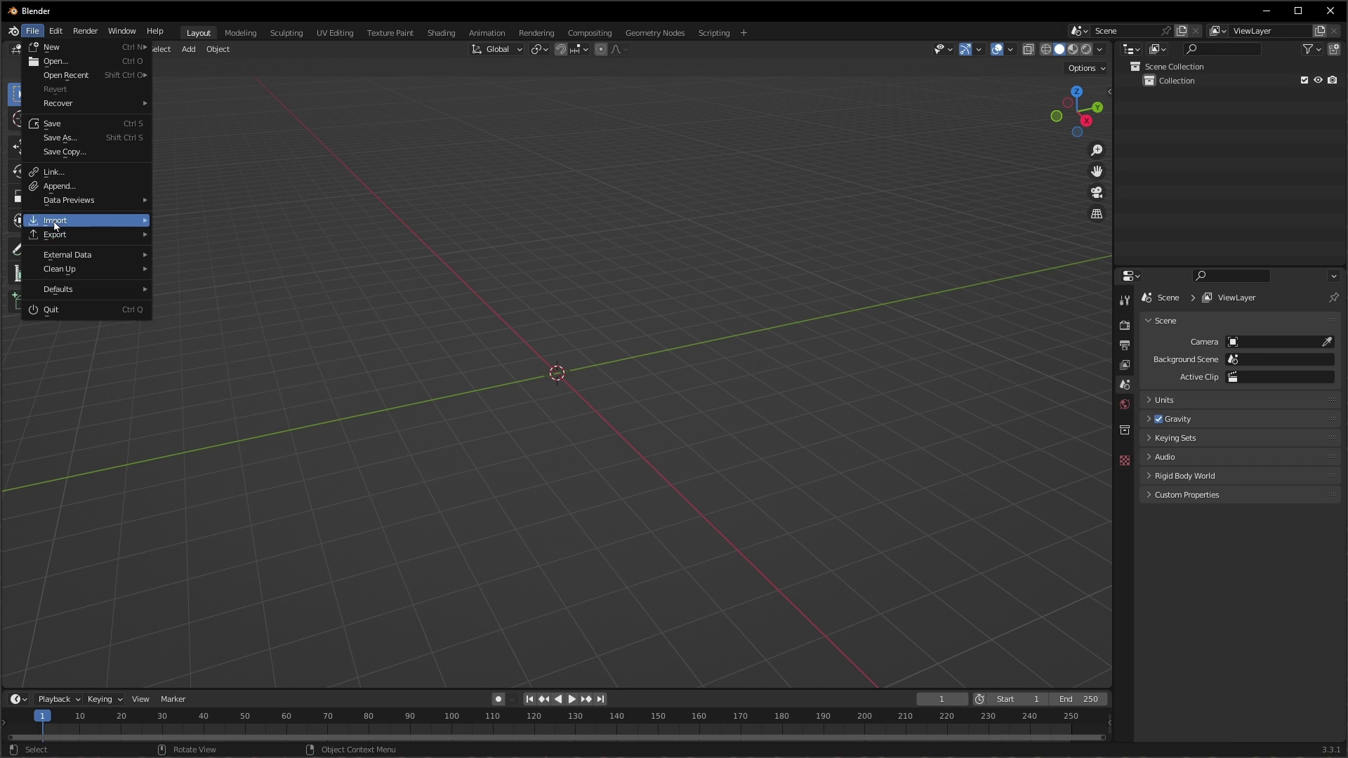
mouse_move(50, 222)
click(208, 416)
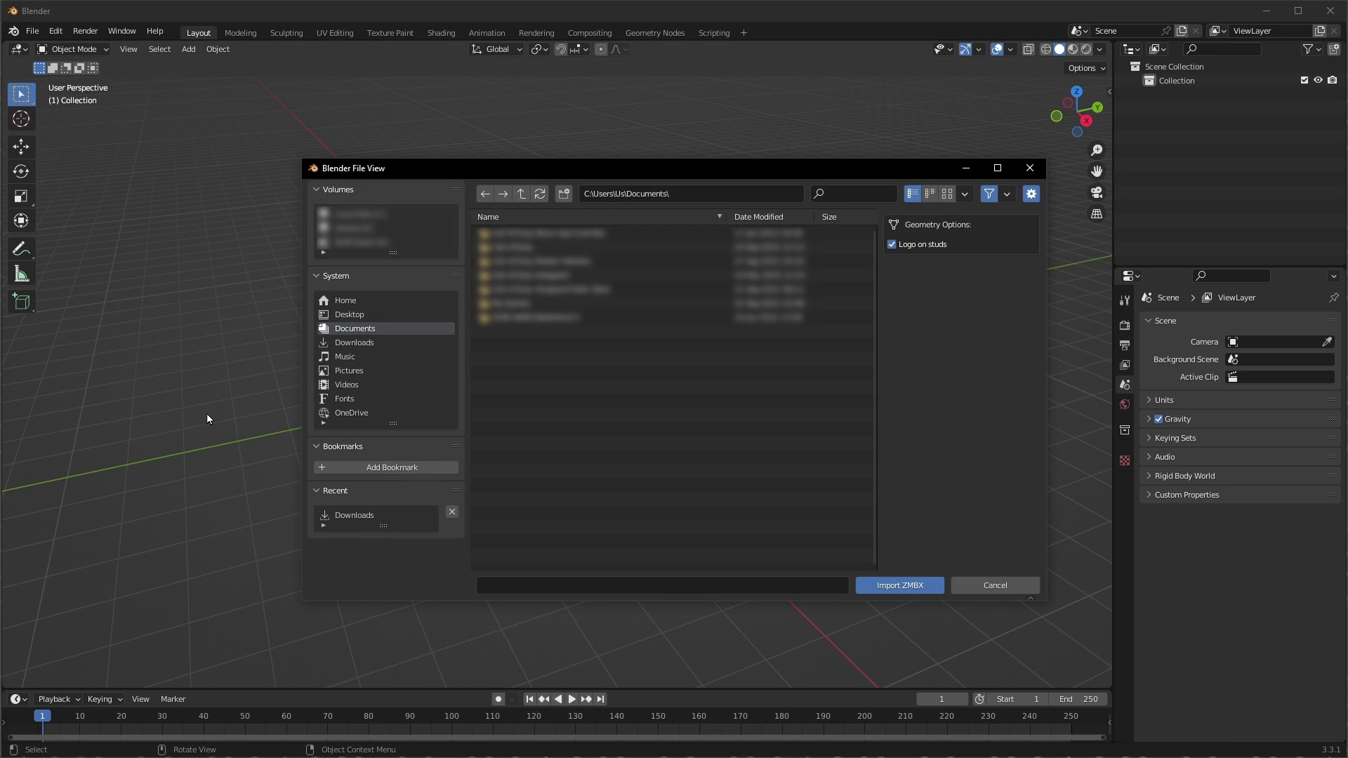
click(352, 342)
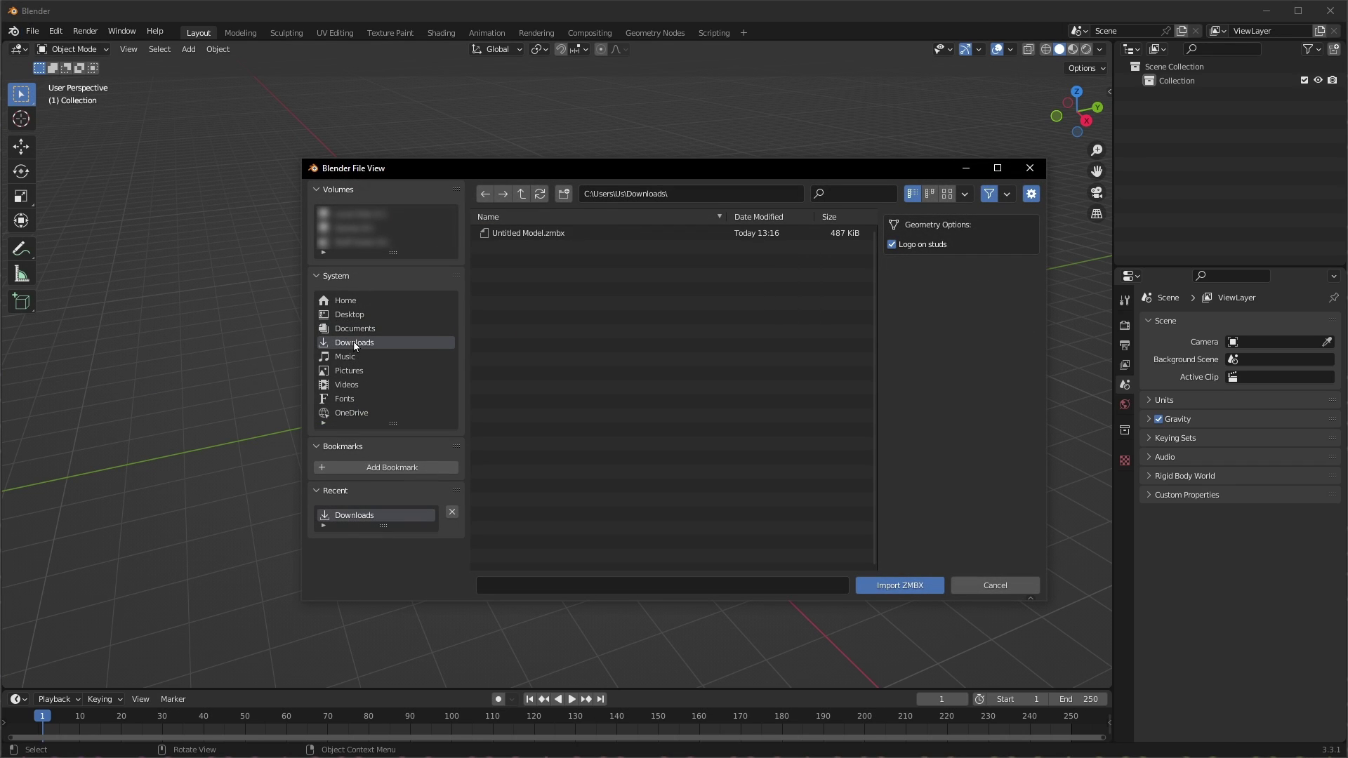
click(546, 235)
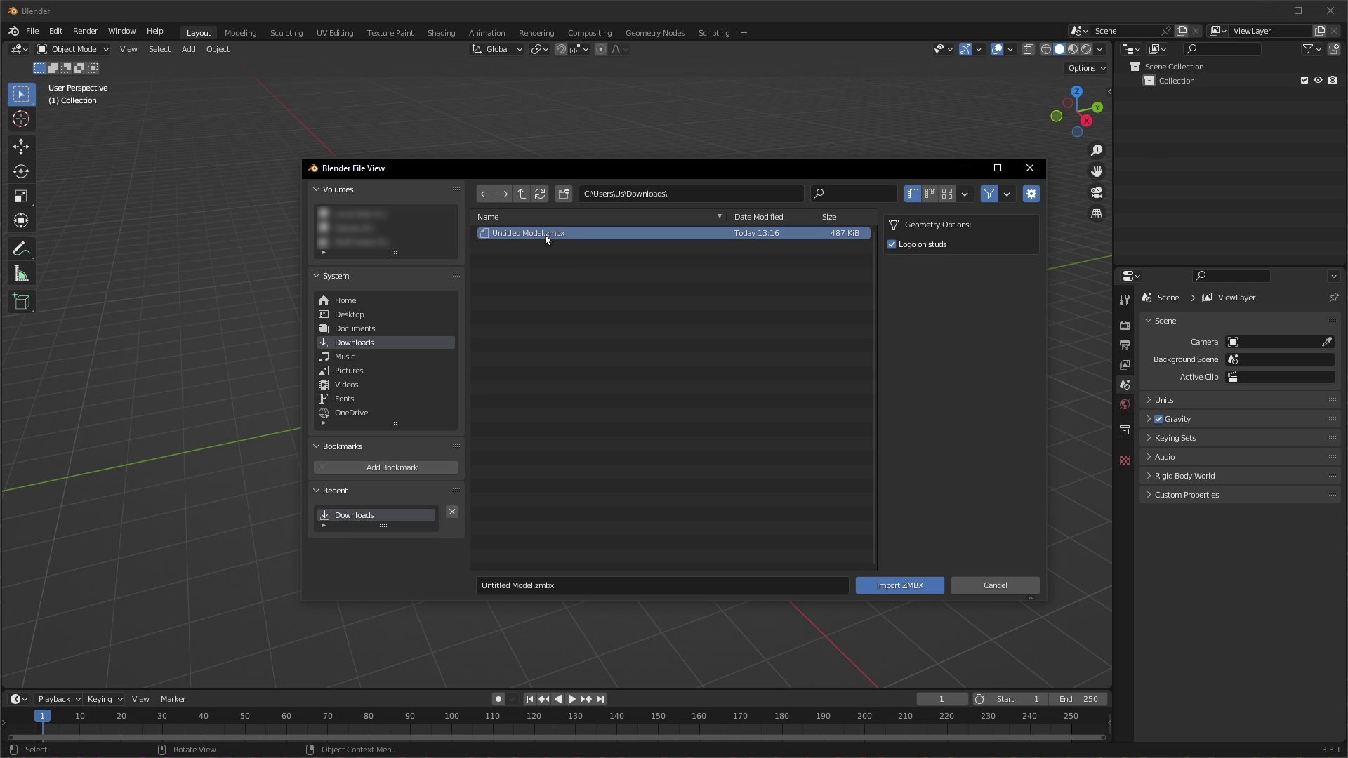
click(902, 585)
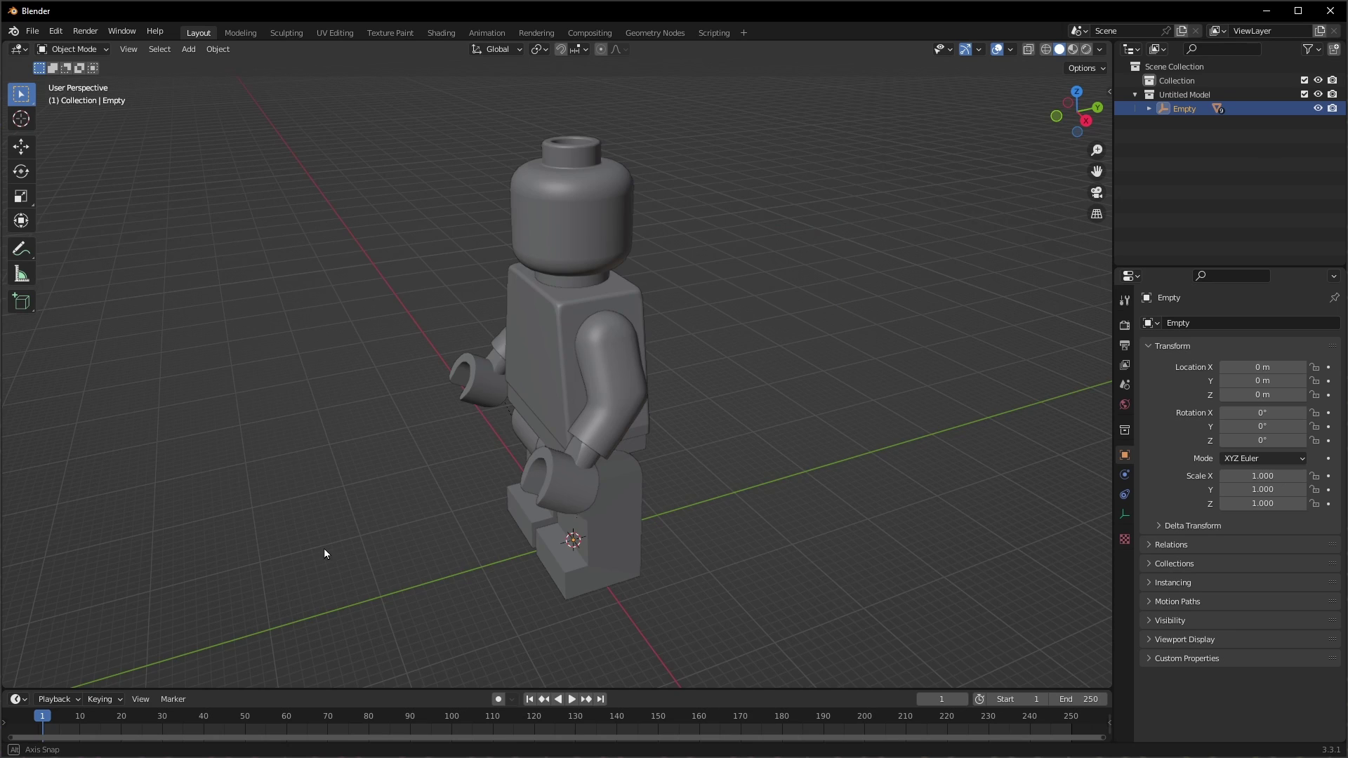
Step: Save the minifigure scene to the Desktop as My First Model.blend
middle_drag(323, 548, 359, 475)
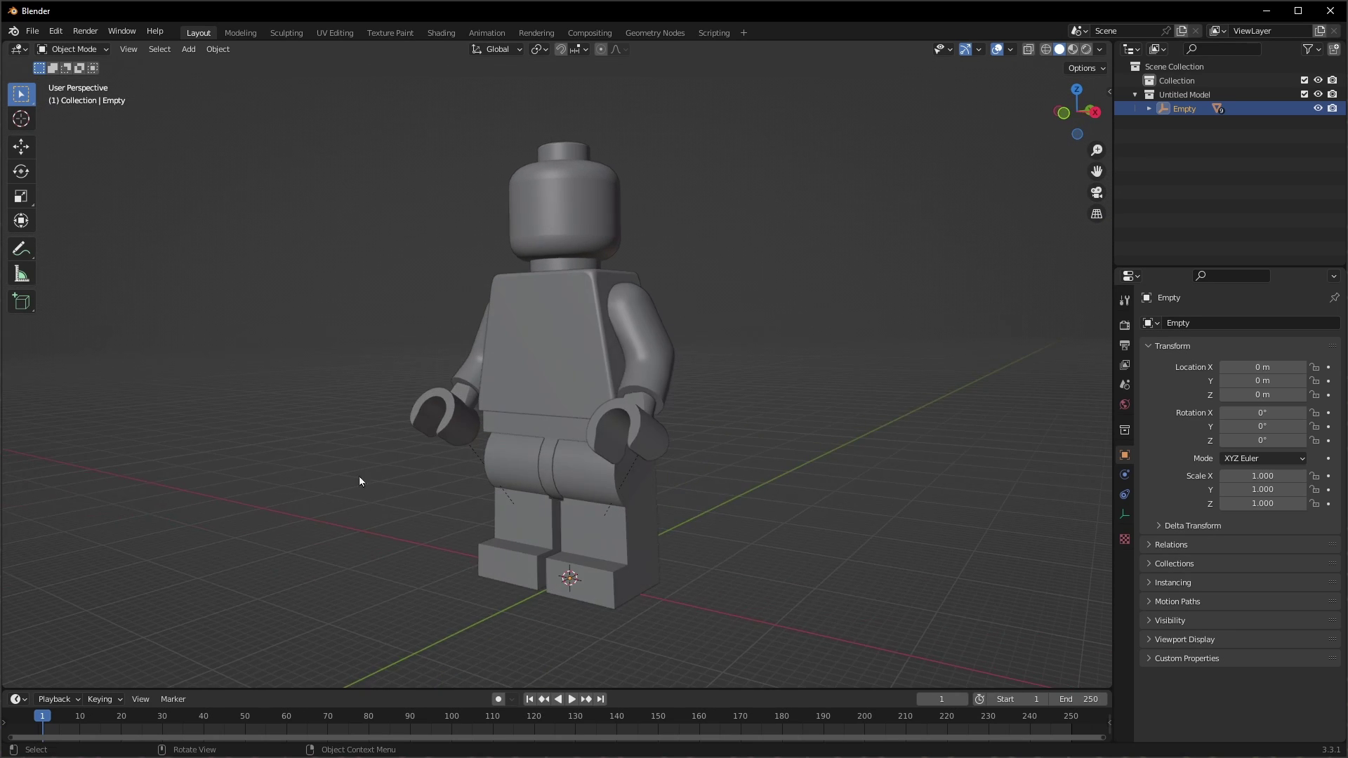
click(33, 31)
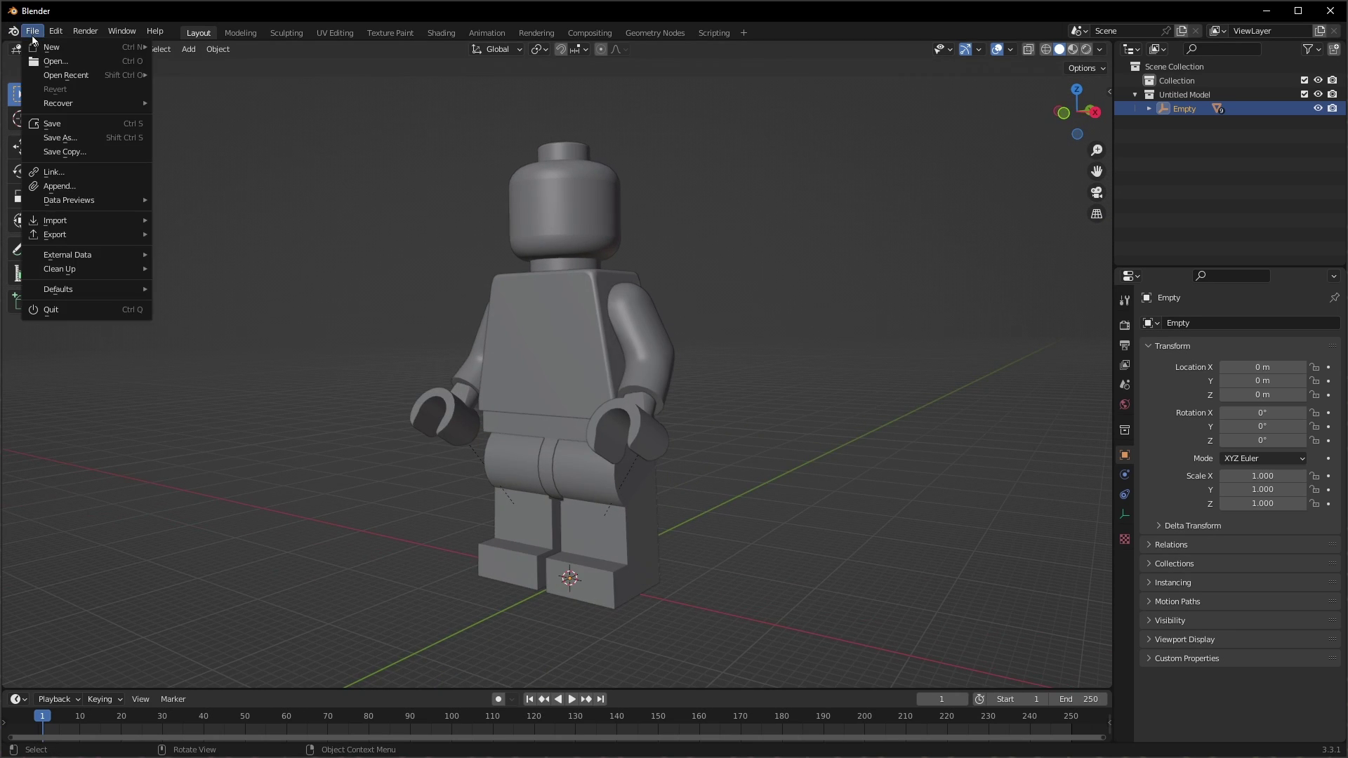
click(72, 125)
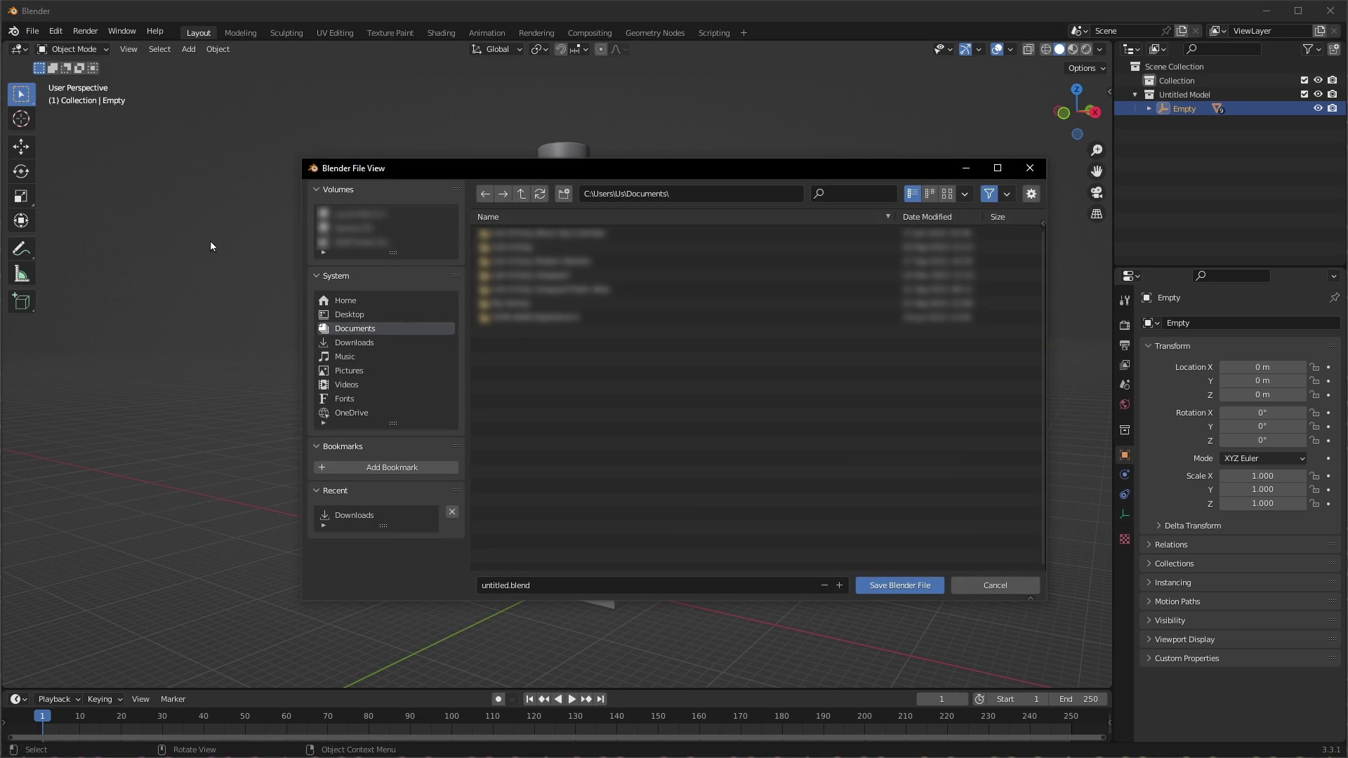
click(355, 316)
click(580, 583)
text(My First Model)
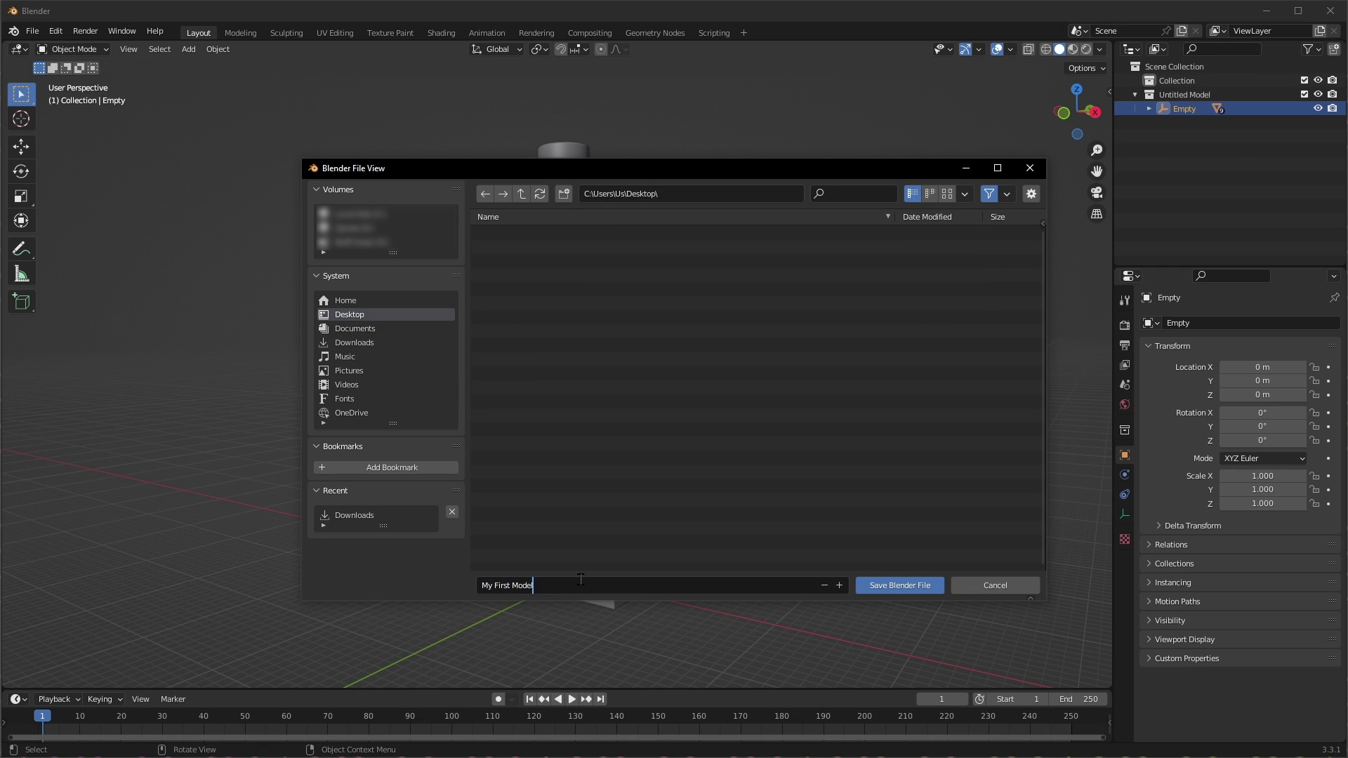
key(Return)
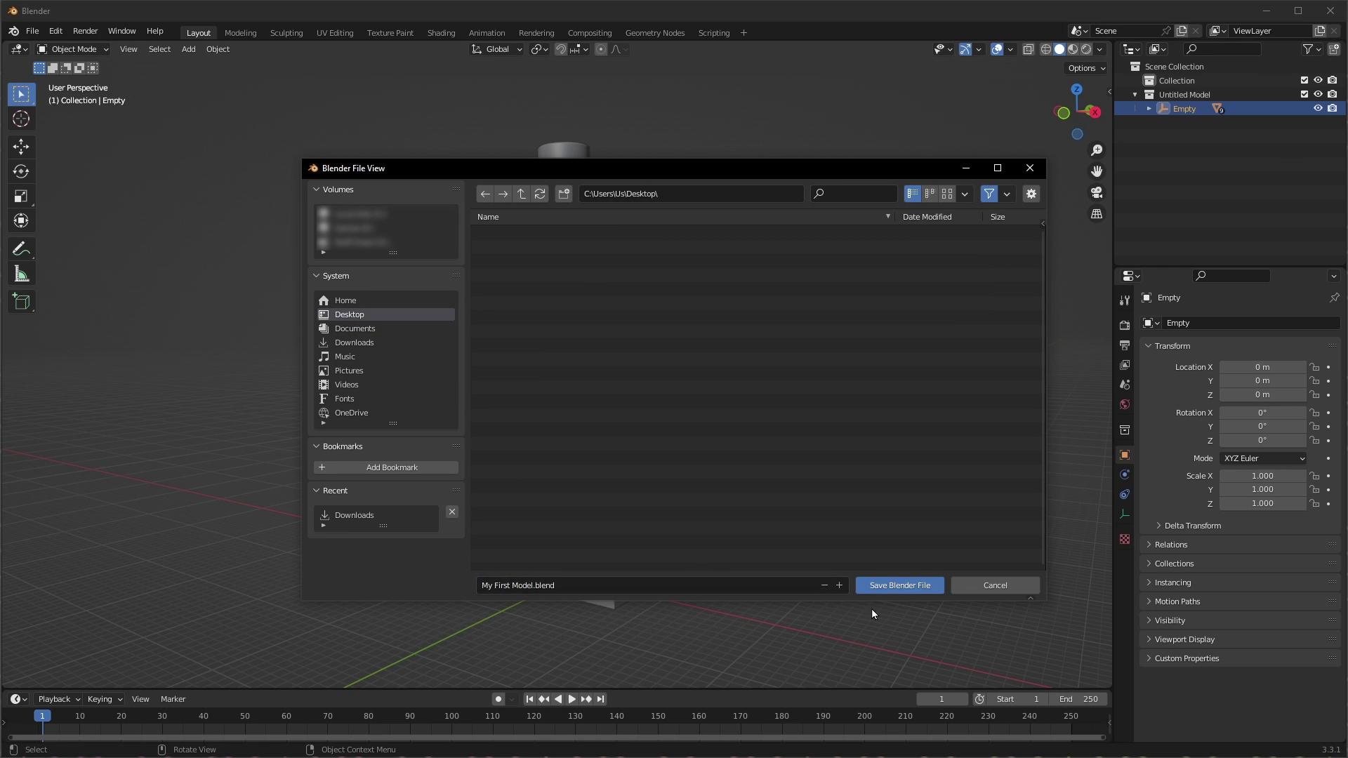